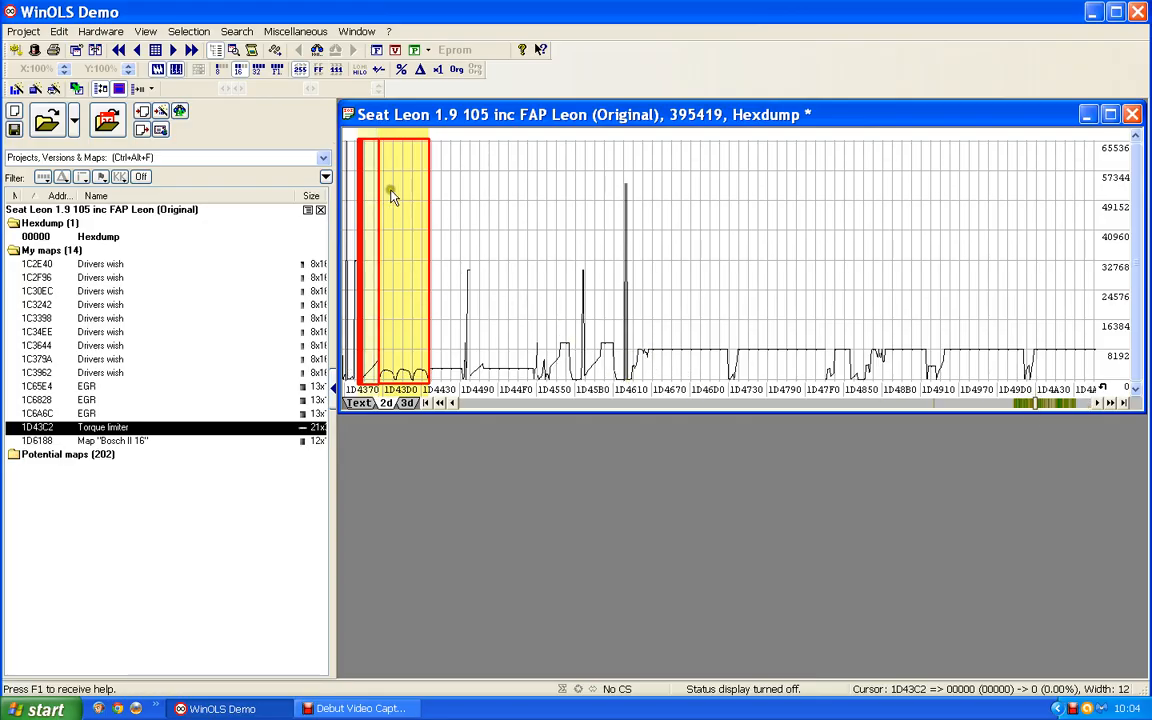
# Step: Locate the 12x16 map "Bosch II 16" at address 1D6188 in the hexdump's 2D view and select it
pyautogui.click(1057, 404)
pyautogui.click(1057, 404)
pyautogui.click(1057, 404)
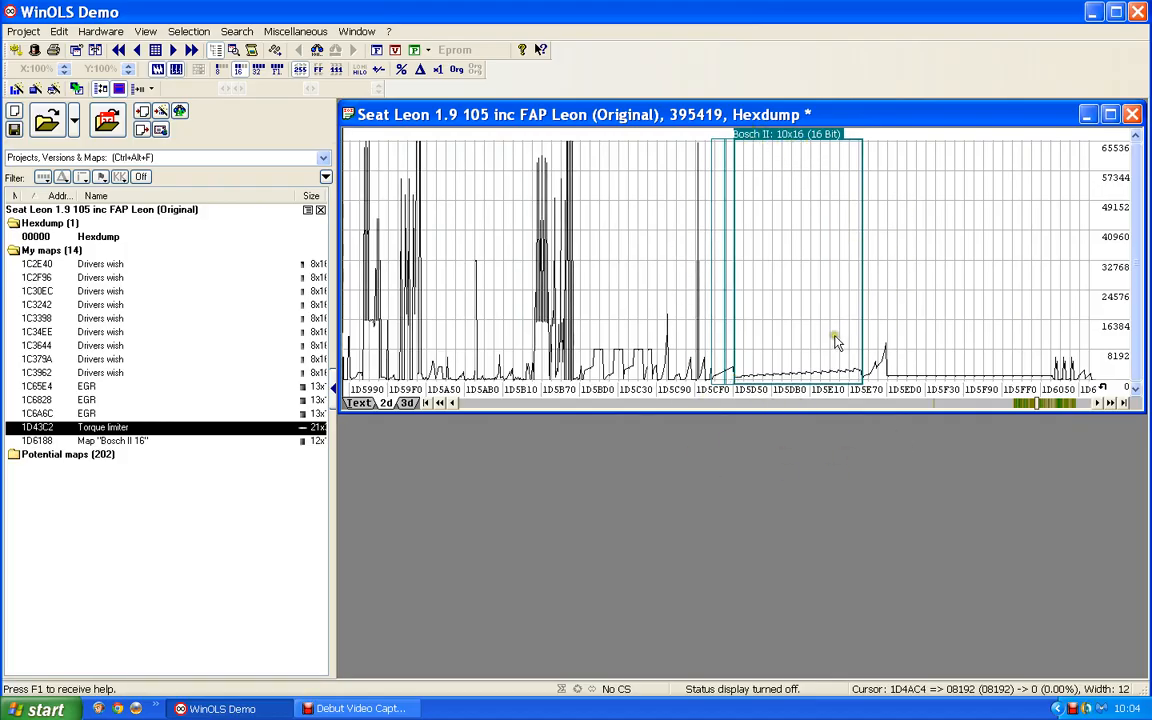
pyautogui.click(1107, 403)
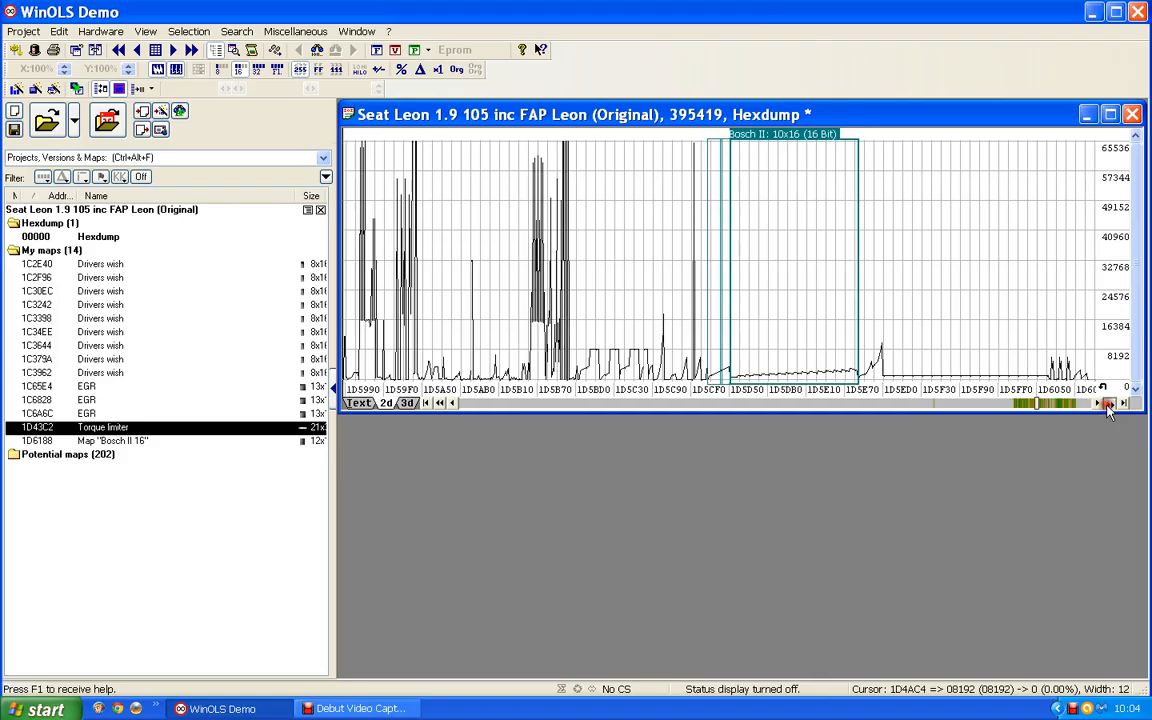
pyautogui.click(1107, 403)
pyautogui.click(1108, 404)
pyautogui.click(1108, 404)
pyautogui.click(1108, 404)
pyautogui.click(1108, 404)
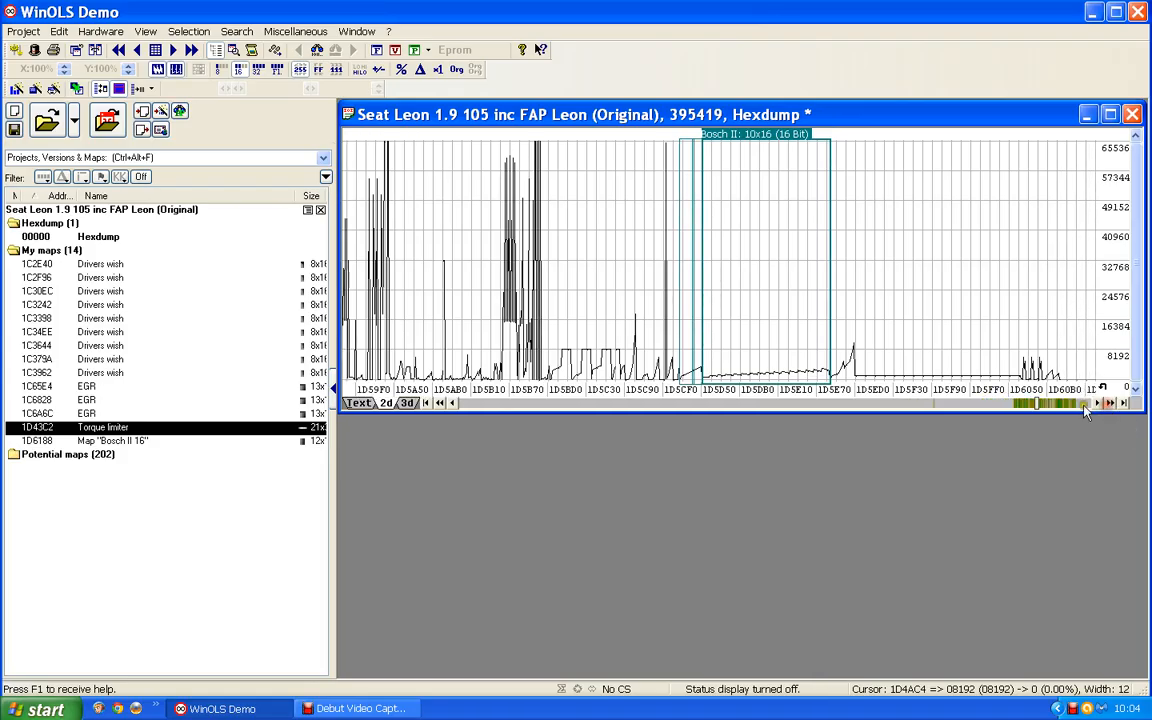
pyautogui.click(1080, 404)
pyautogui.scroll(3, 767, 329)
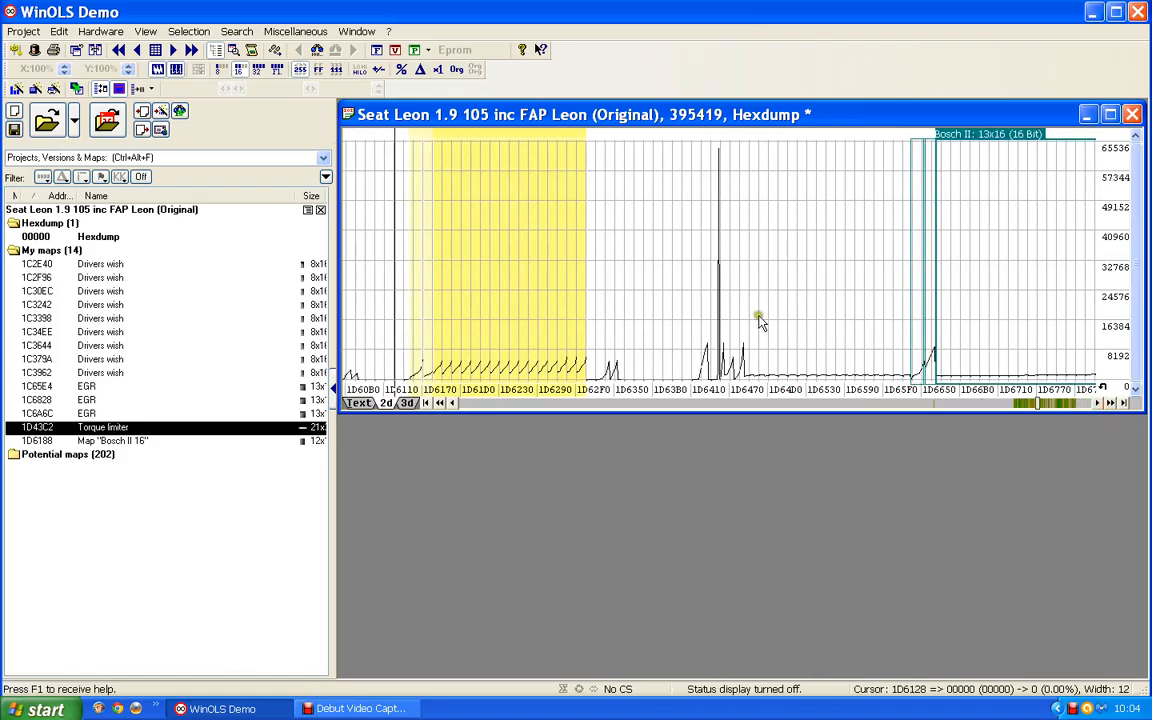
pyautogui.scroll(1, 702, 317)
pyautogui.click(542, 290)
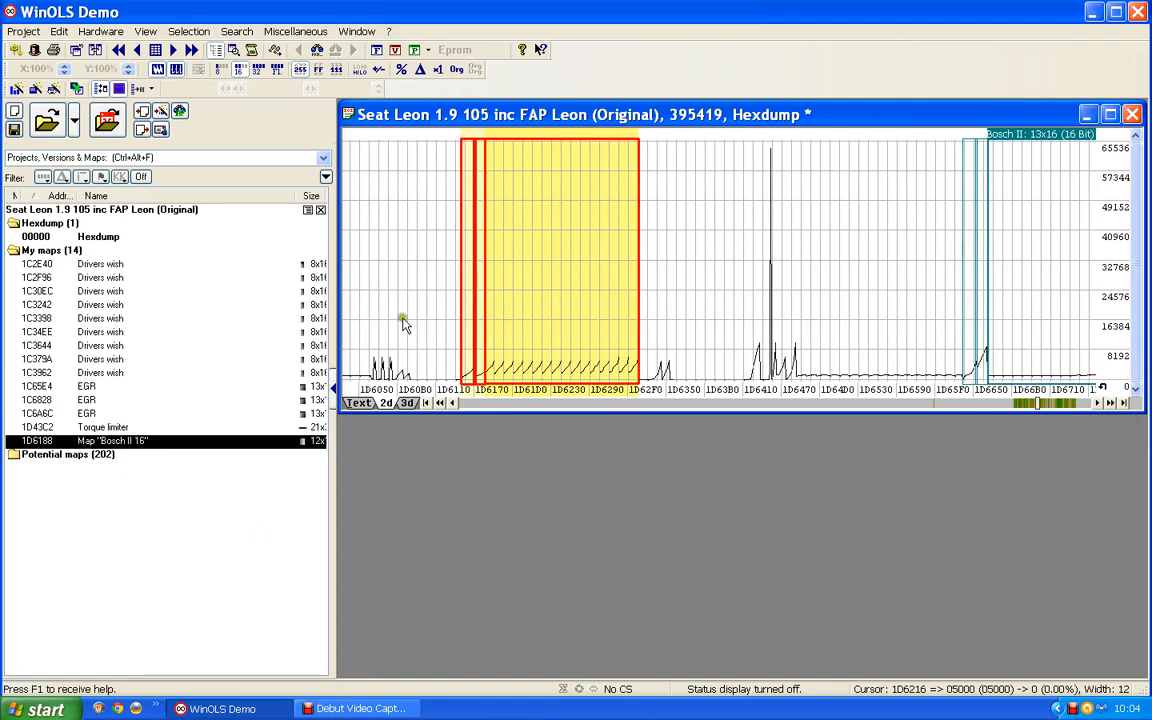
# Step: Examine the hexdump curves before and after the "Bosch II 16" map, including the neighbouring 13x16 Bosch II potential maps
pyautogui.scroll(5, 537, 292)
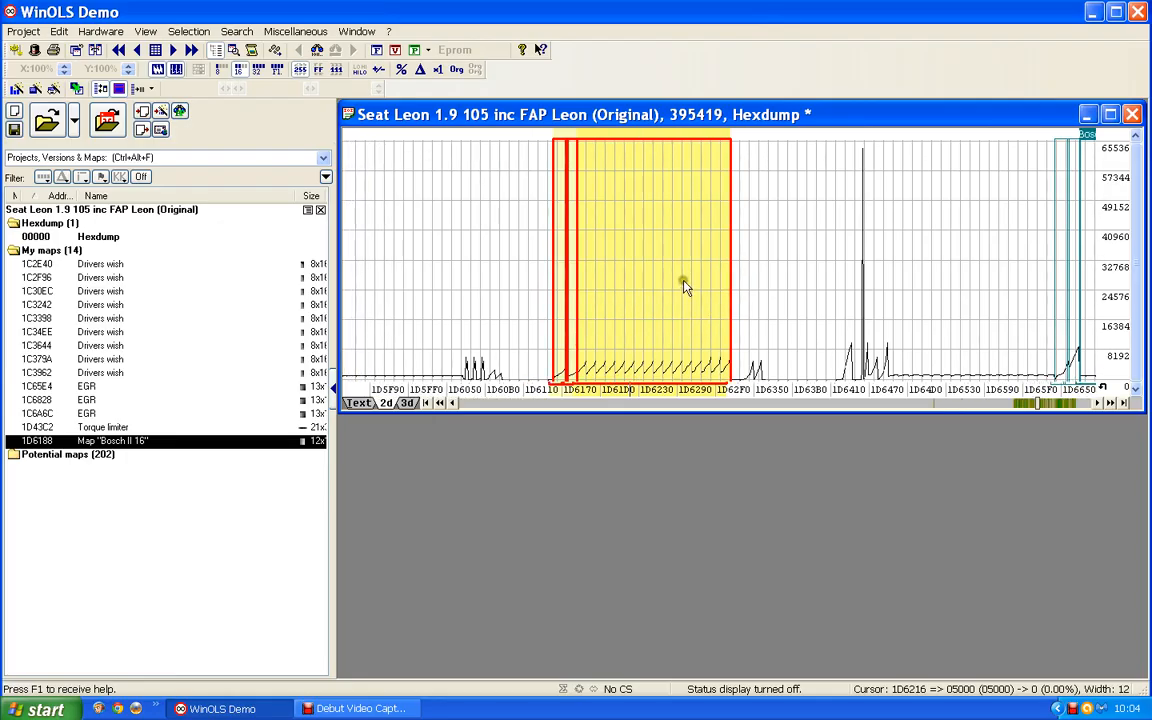
pyautogui.scroll(3, 680, 300)
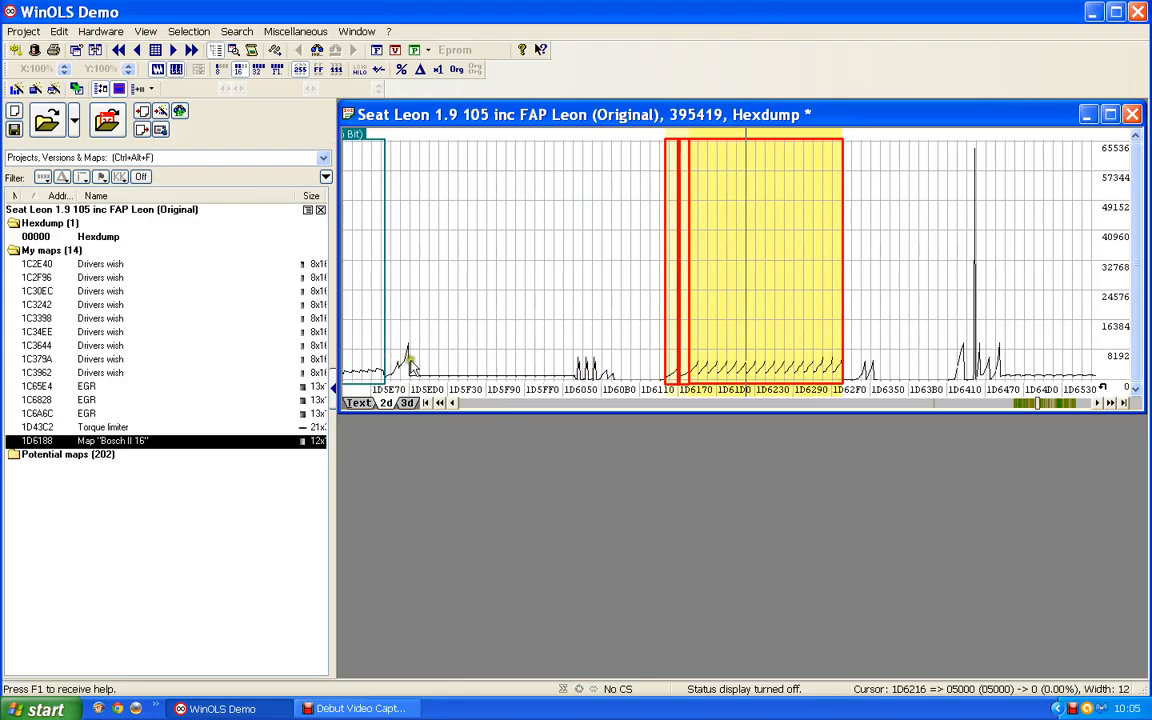
pyautogui.scroll(-2, 932, 338)
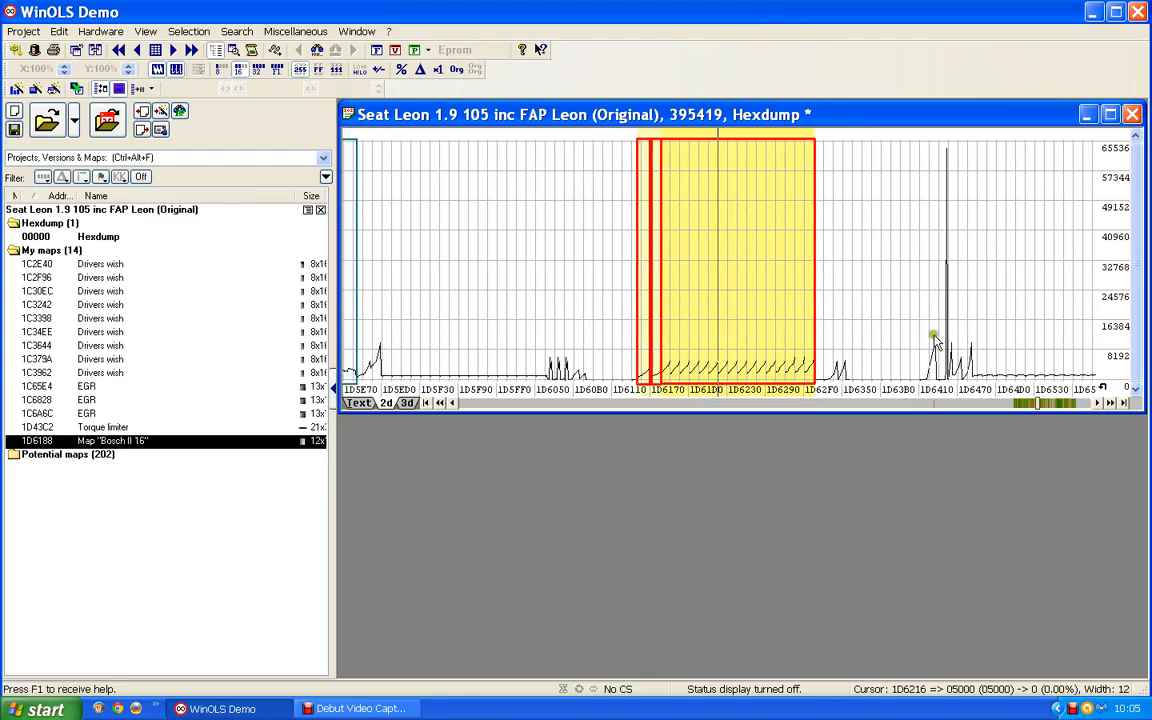
pyautogui.moveTo(974, 407); pyautogui.dragTo(996, 412)
pyautogui.scroll(-5, 965, 394)
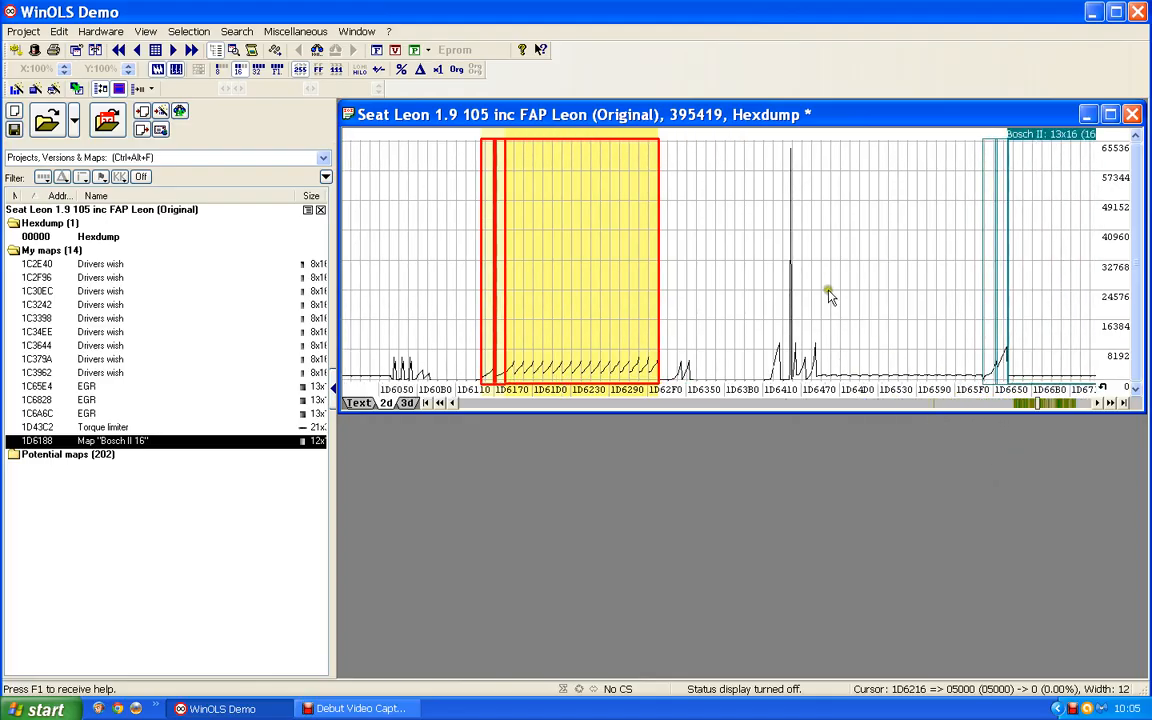
pyautogui.scroll(-3, 887, 327)
pyautogui.scroll(-1, 957, 305)
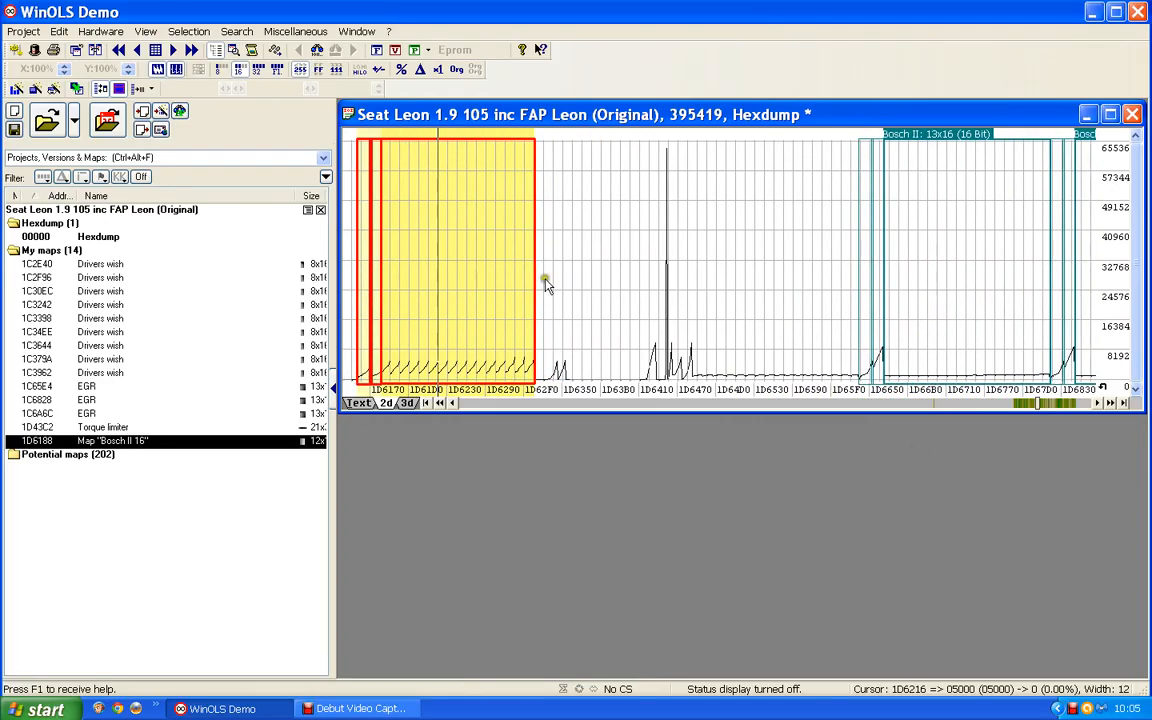
pyautogui.scroll(-1, 800, 290)
pyautogui.scroll(-7, 858, 268)
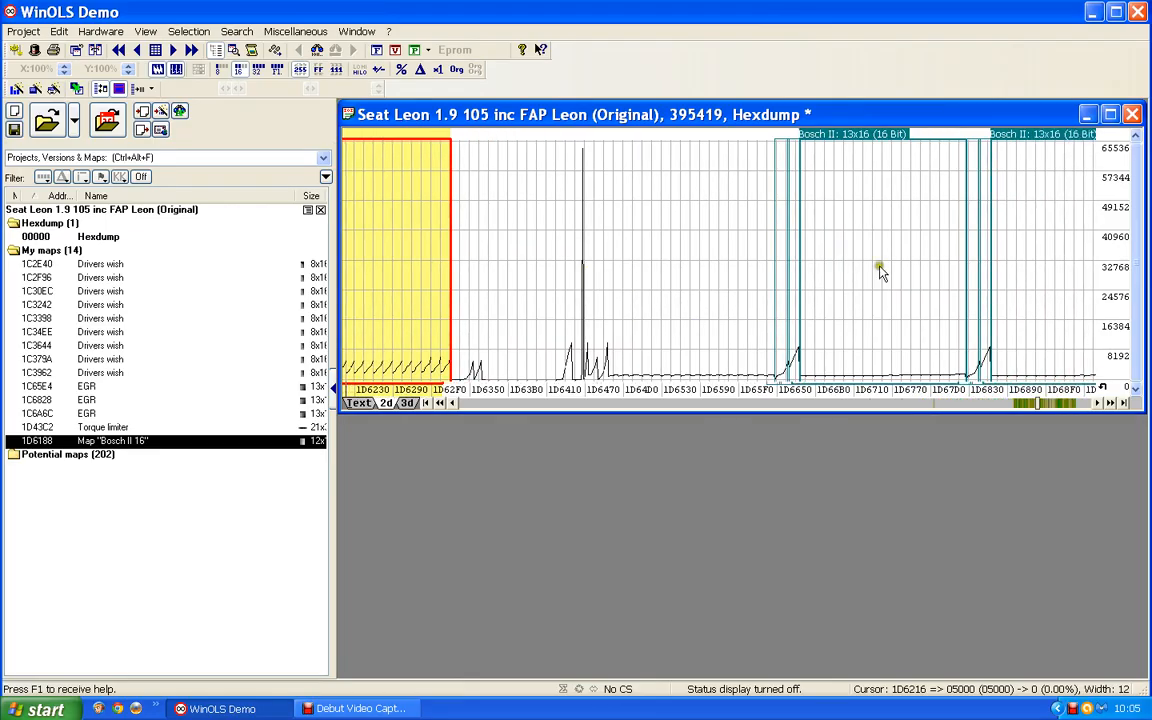
pyautogui.scroll(-6, 940, 322)
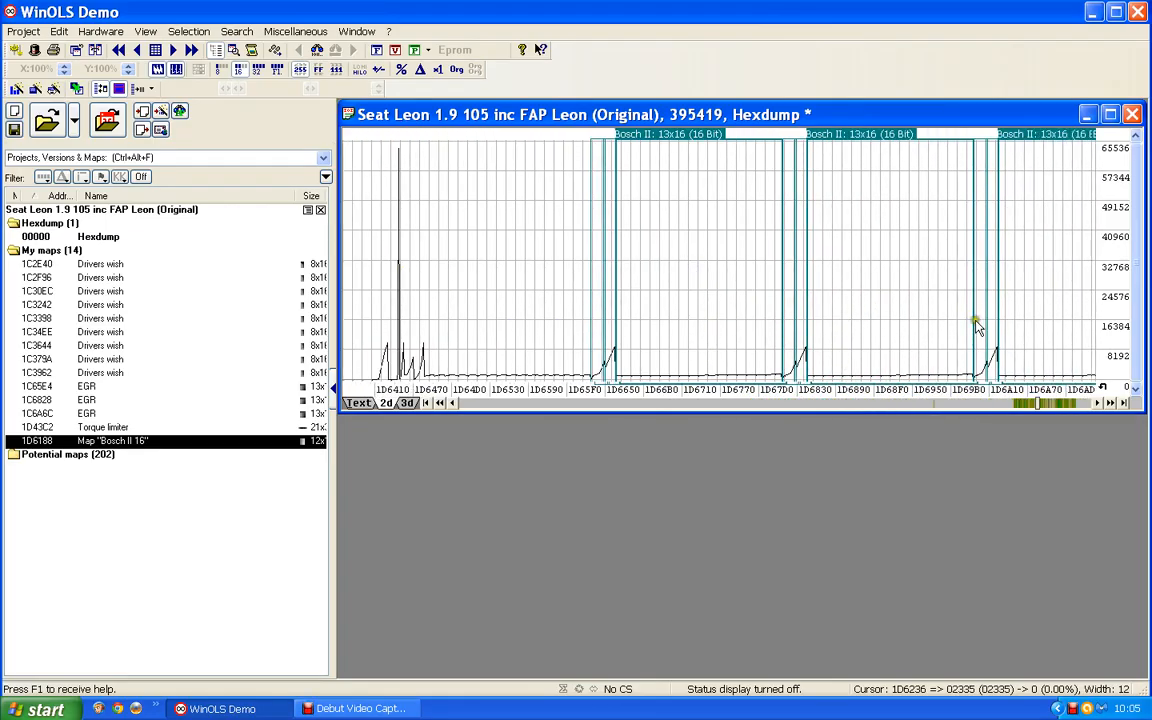
pyautogui.scroll(-3, 978, 337)
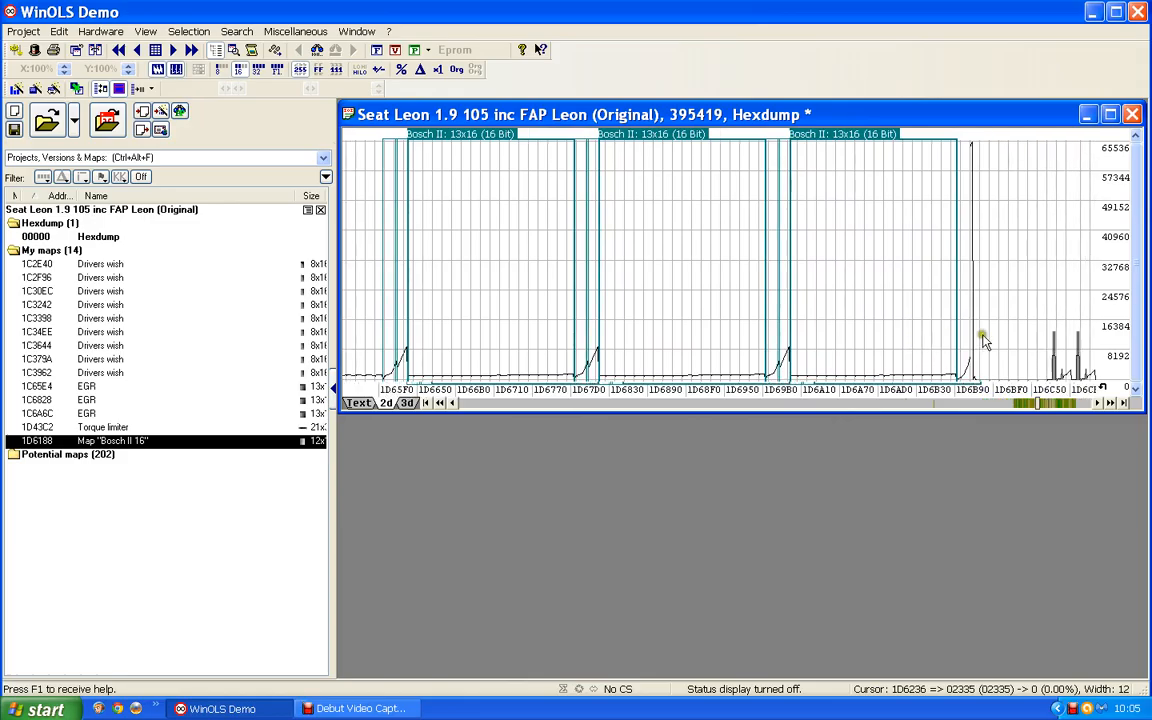
pyautogui.scroll(3, 840, 321)
pyautogui.scroll(5, 833, 318)
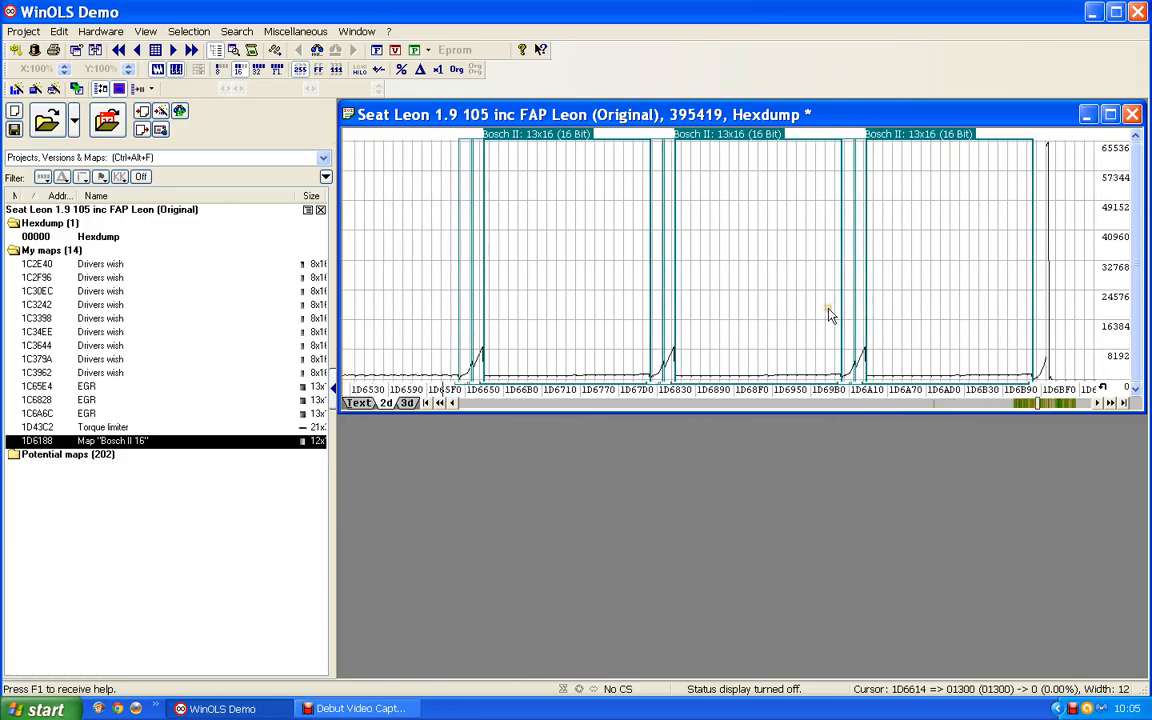
pyautogui.scroll(5, 805, 288)
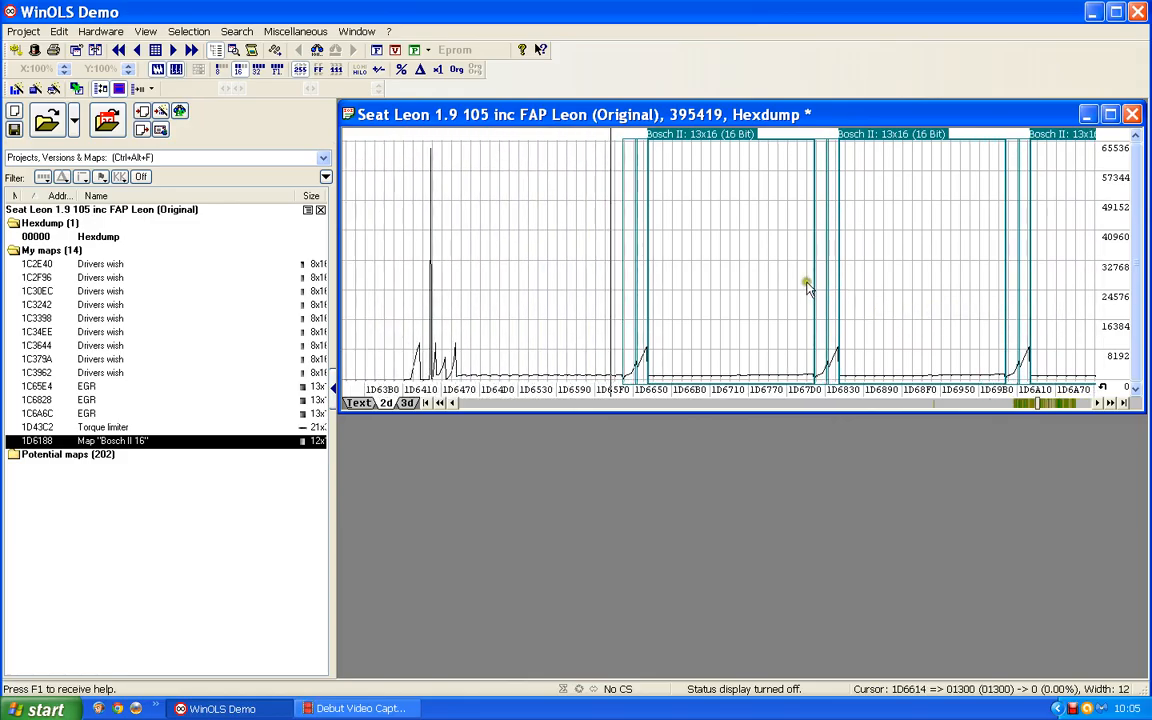
pyautogui.scroll(2, 662, 247)
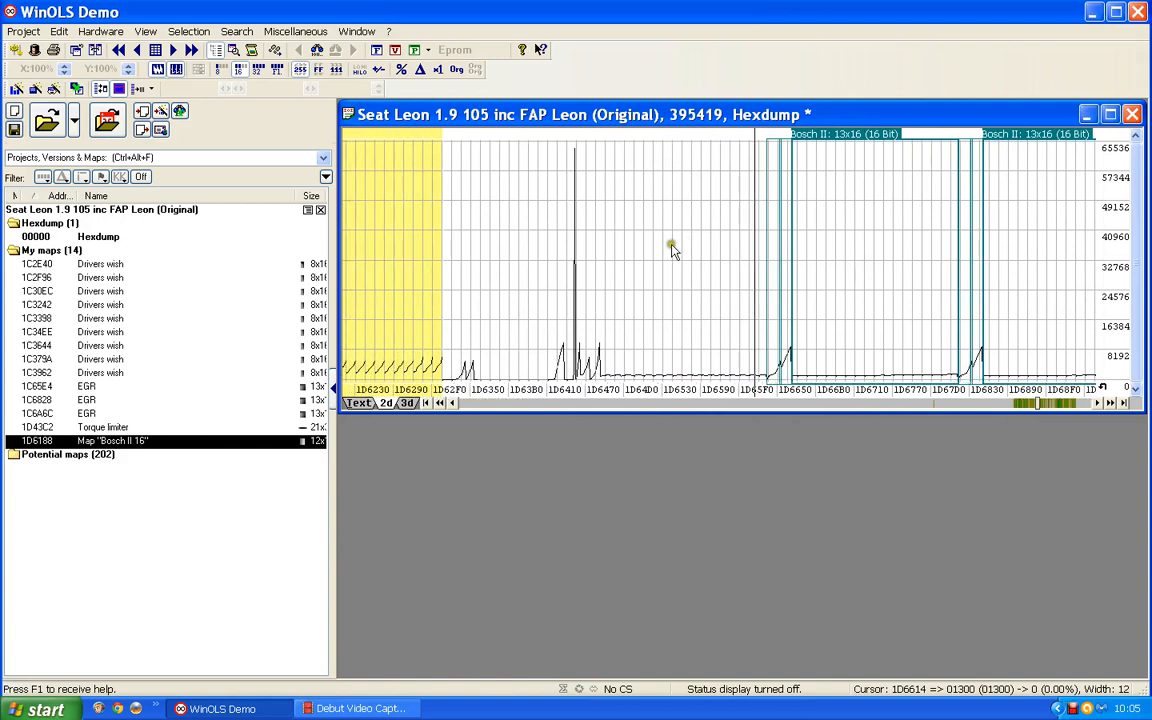
pyautogui.scroll(2, 438, 283)
pyautogui.scroll(4, 438, 283)
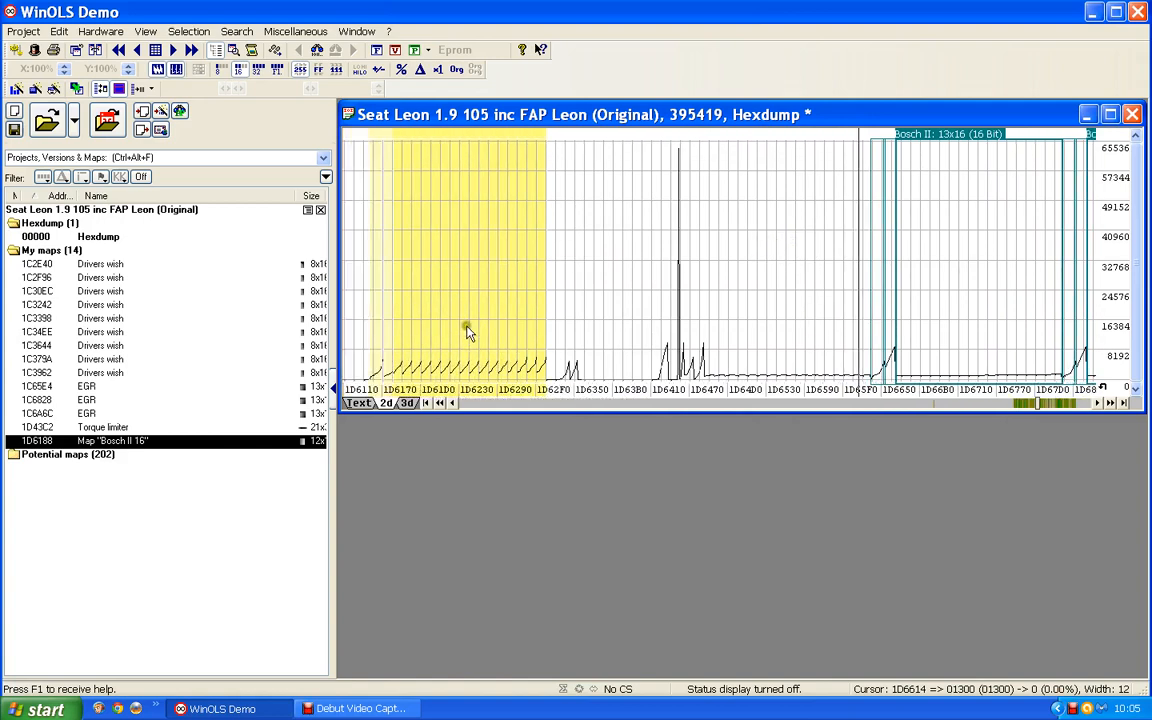
pyautogui.scroll(2, 468, 388)
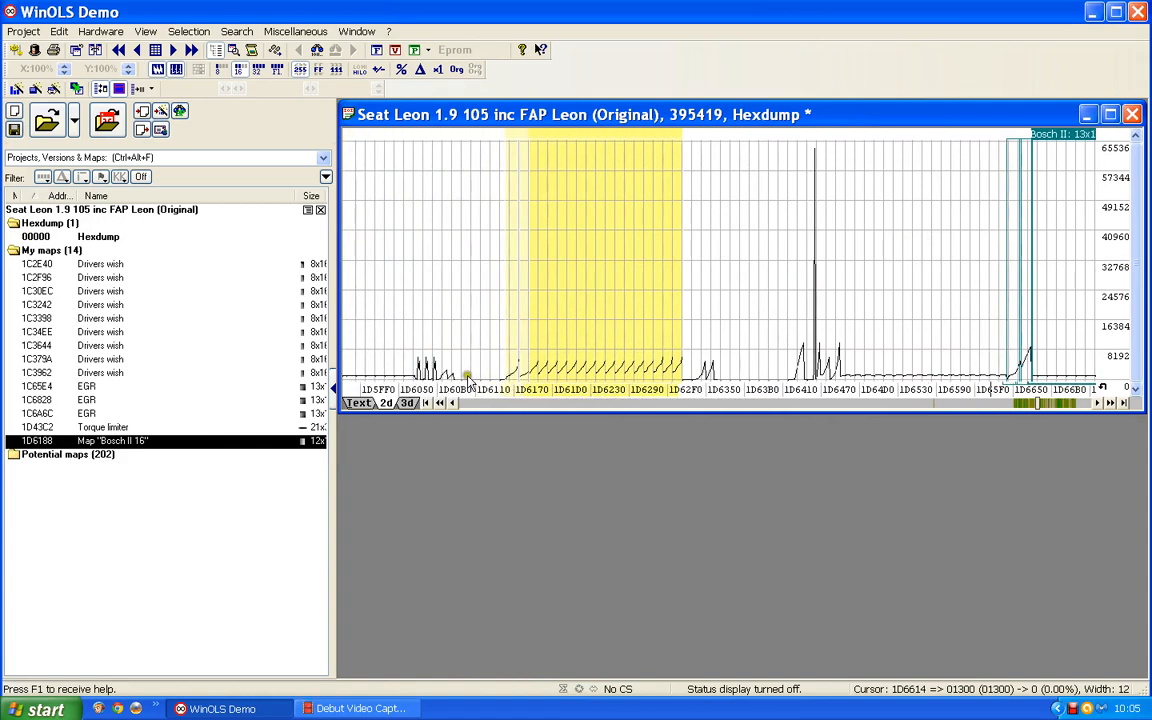
pyautogui.scroll(1, 369, 372)
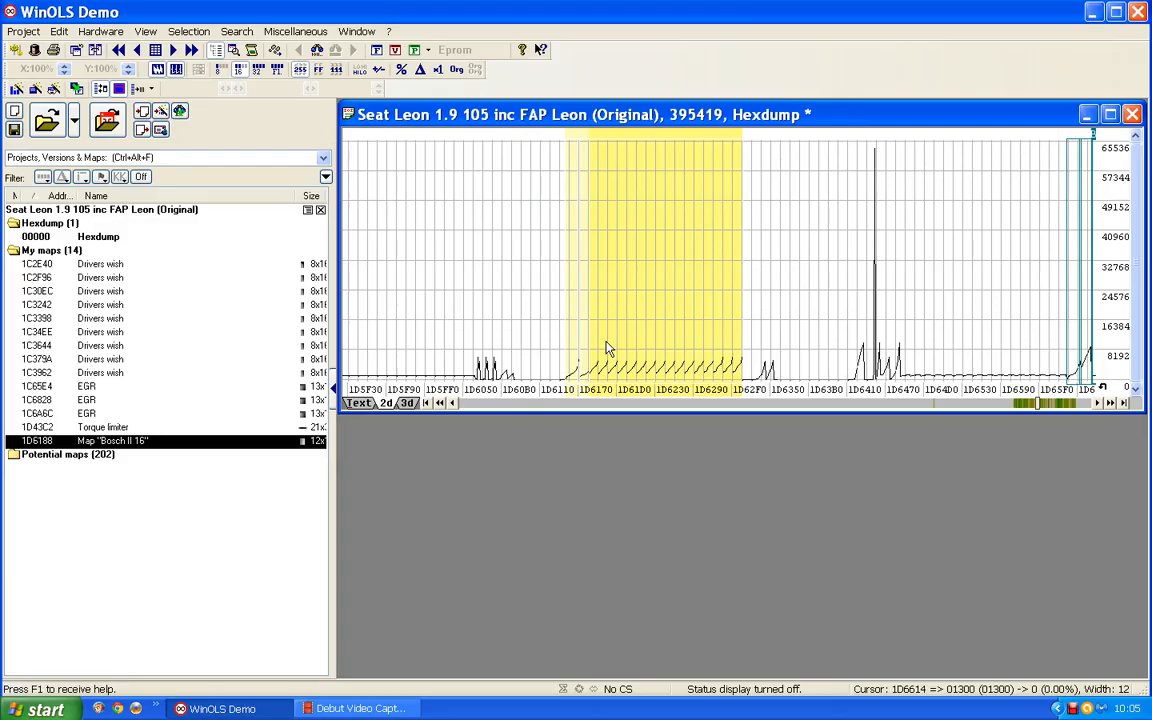
# Step: Open the "Bosch II 16" map and set its Y-axis description to Engine speed with the unit rpm
pyautogui.doubleClick(659, 278)
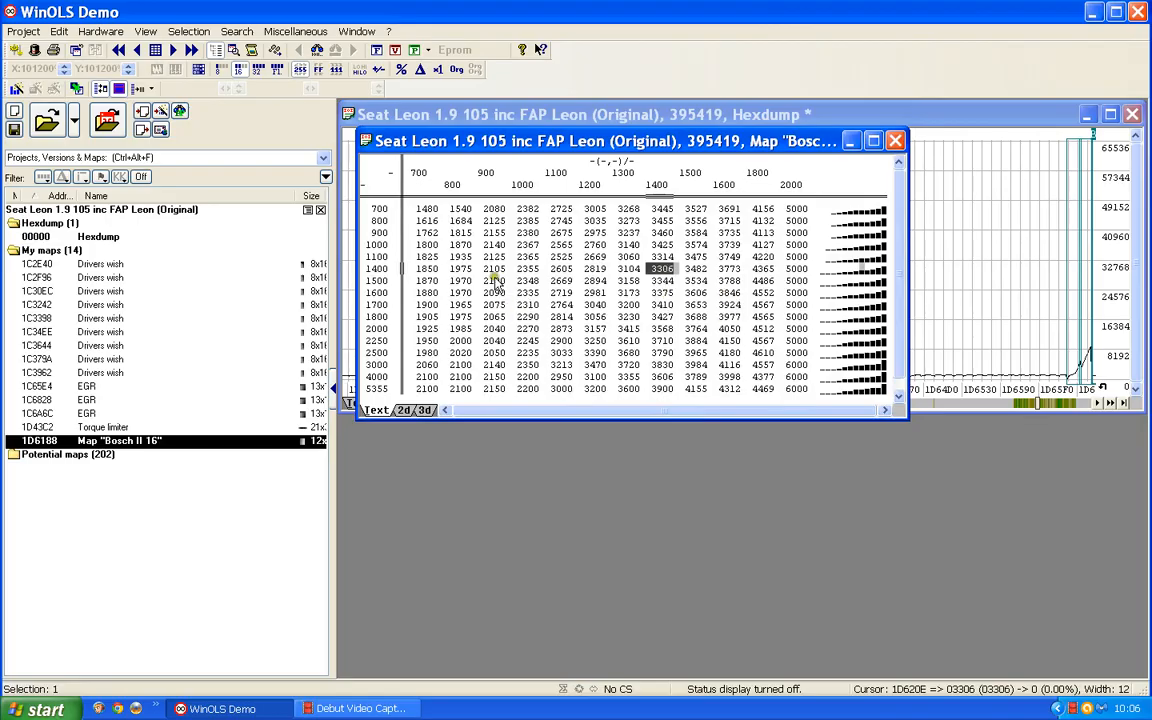
pyautogui.doubleClick(381, 327)
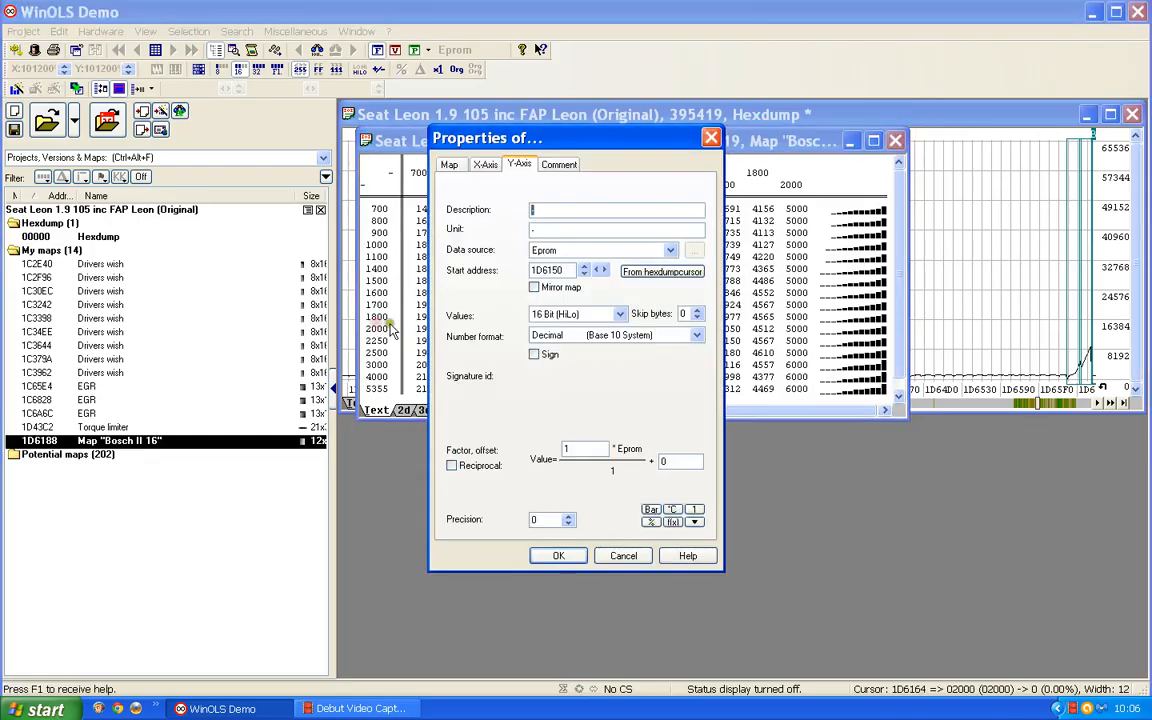
pyautogui.write('Engine speed')
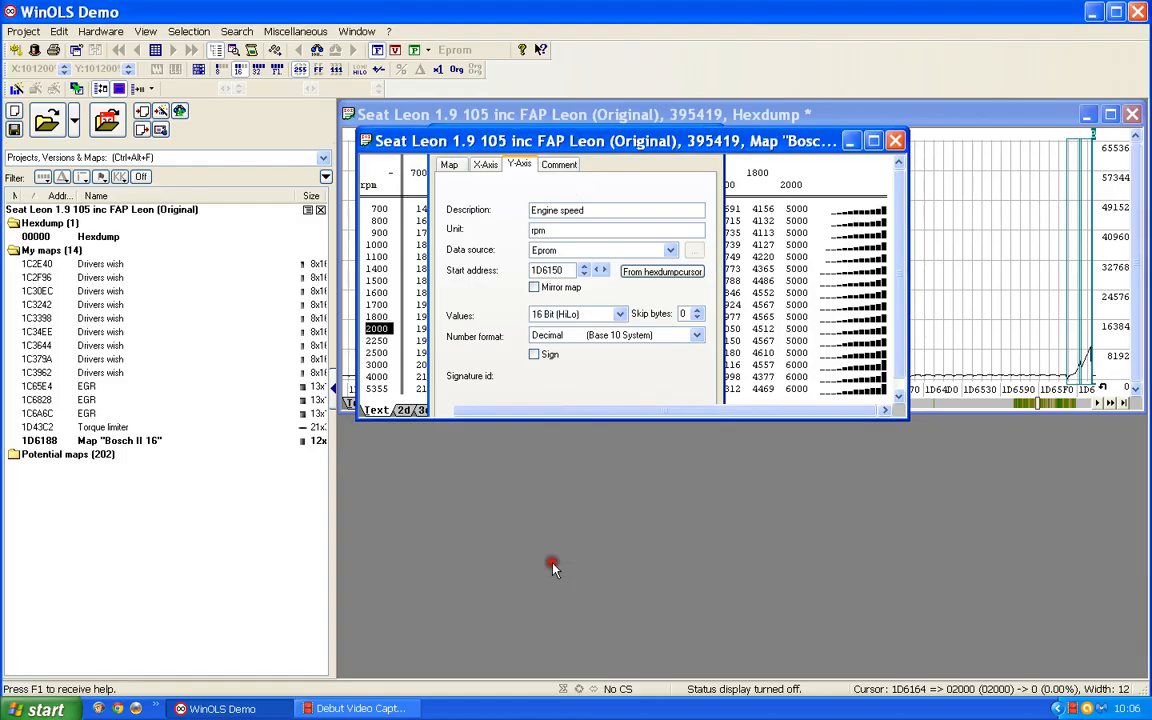
pyautogui.click(556, 557)
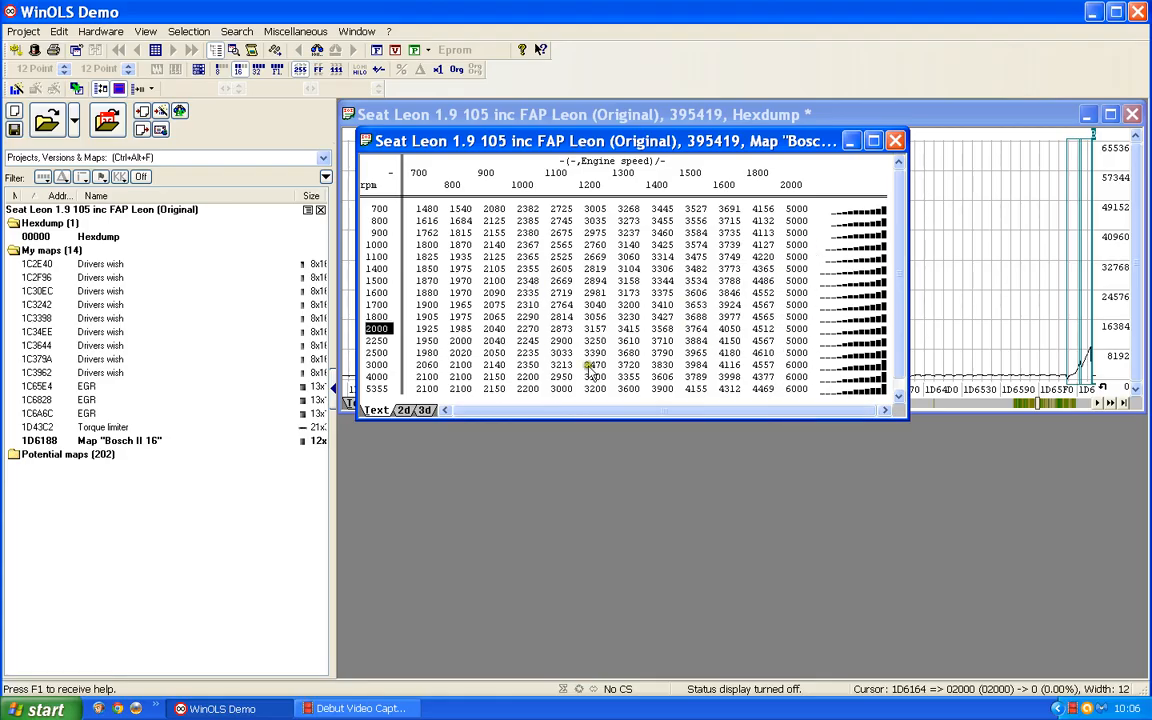
# Step: In the map's properties, set the description of its values to IQ and the unit to mg/stroke
pyautogui.doubleClick(590, 316)
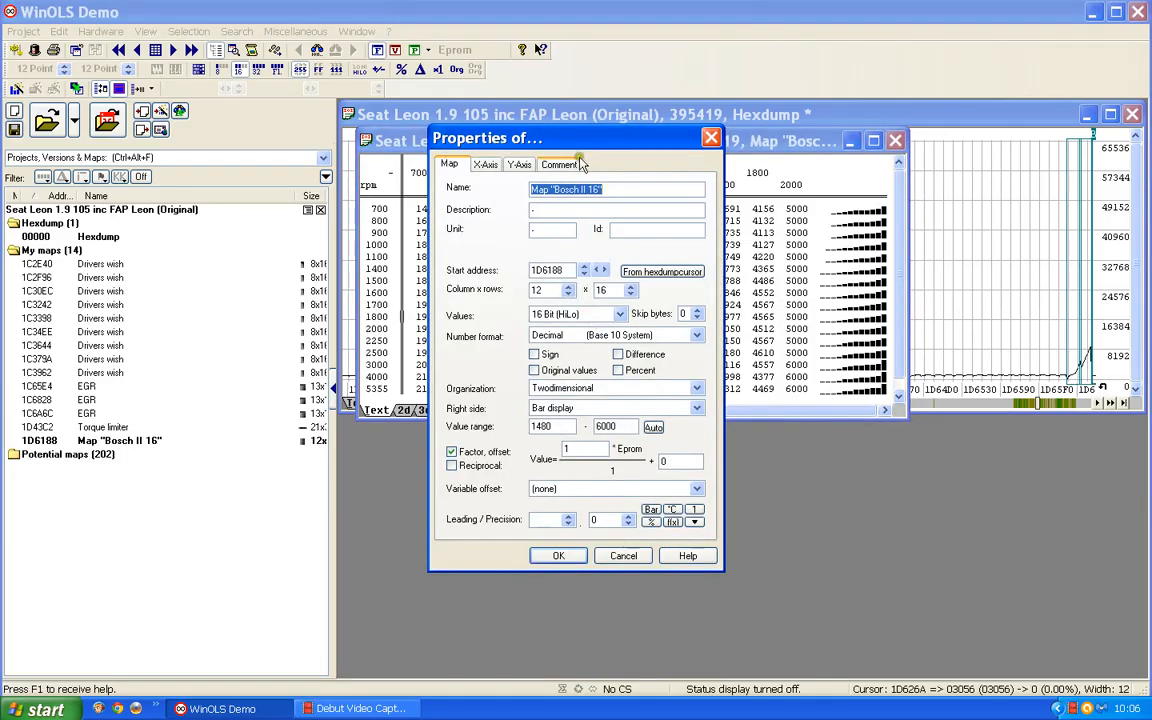
pyautogui.click(539, 209)
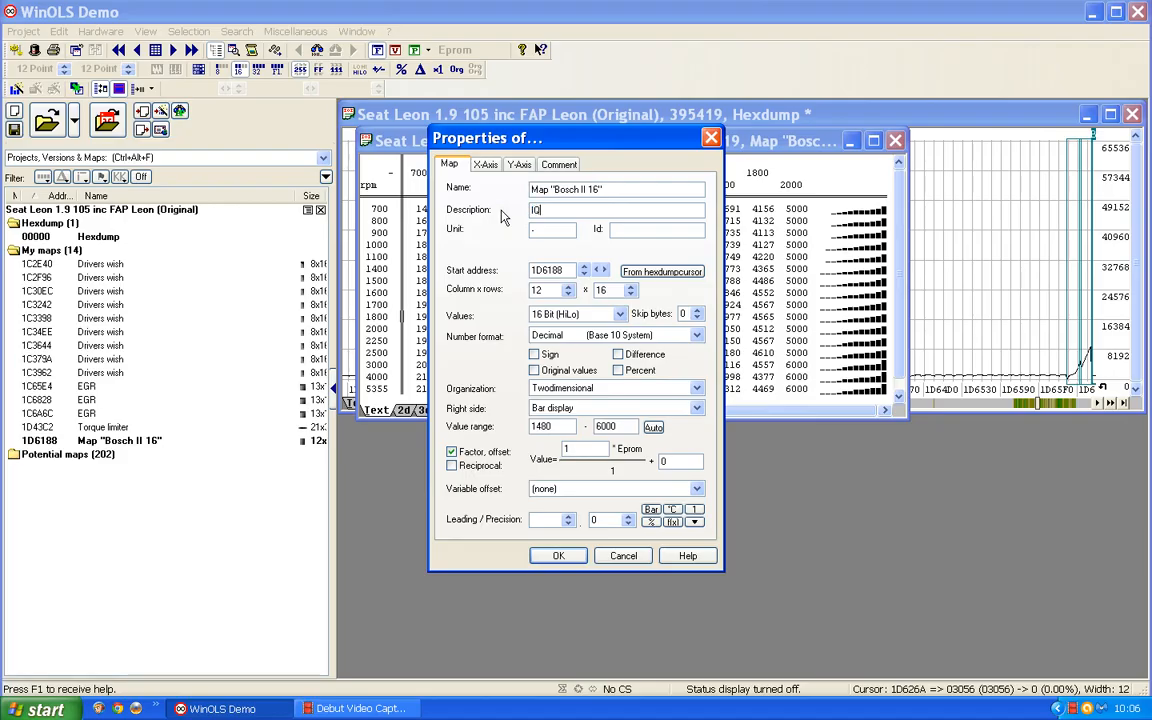
pyautogui.click(536, 229)
pyautogui.write('mg/stroke')
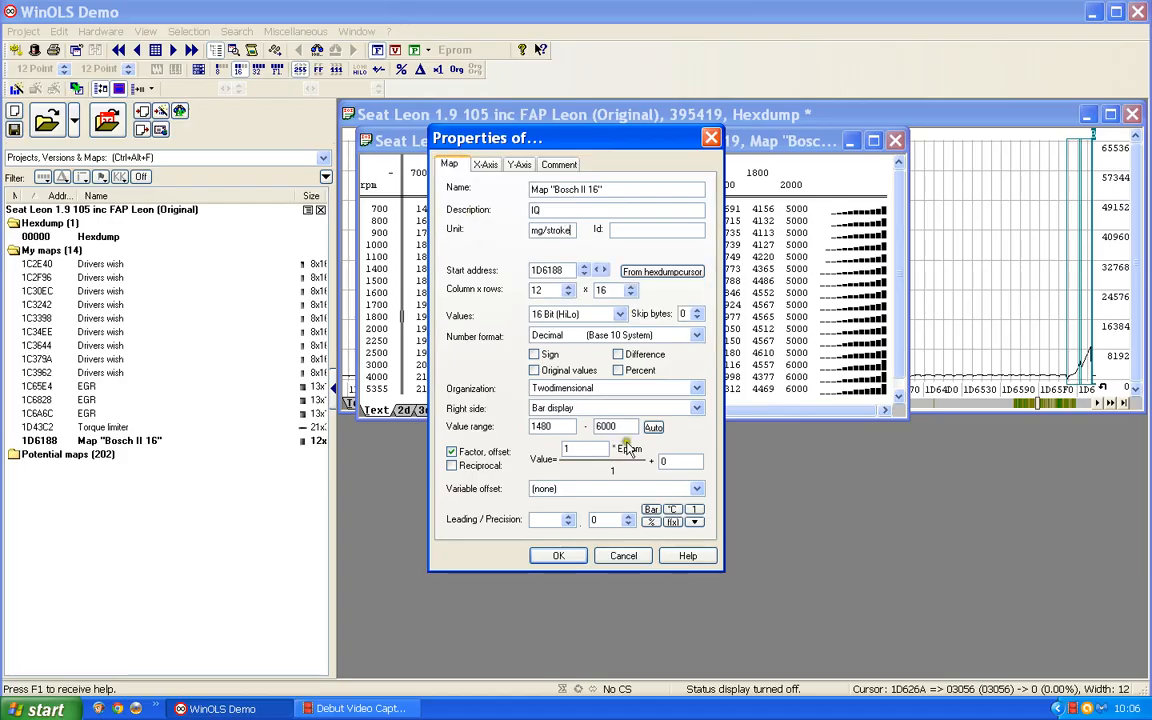
# Step: Set the map values' factor to 0.01 and the precision to 1 decimal place, and apply the properties
pyautogui.doubleClick(583, 451)
pyautogui.write('0')
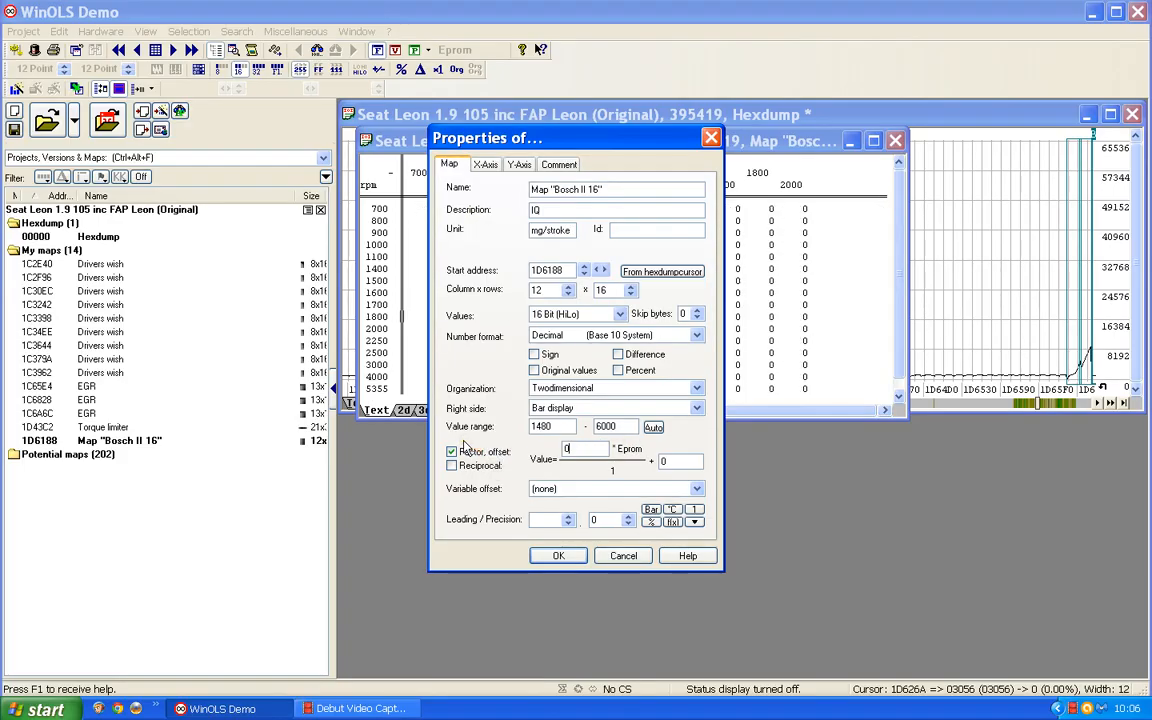
pyautogui.write('.01')
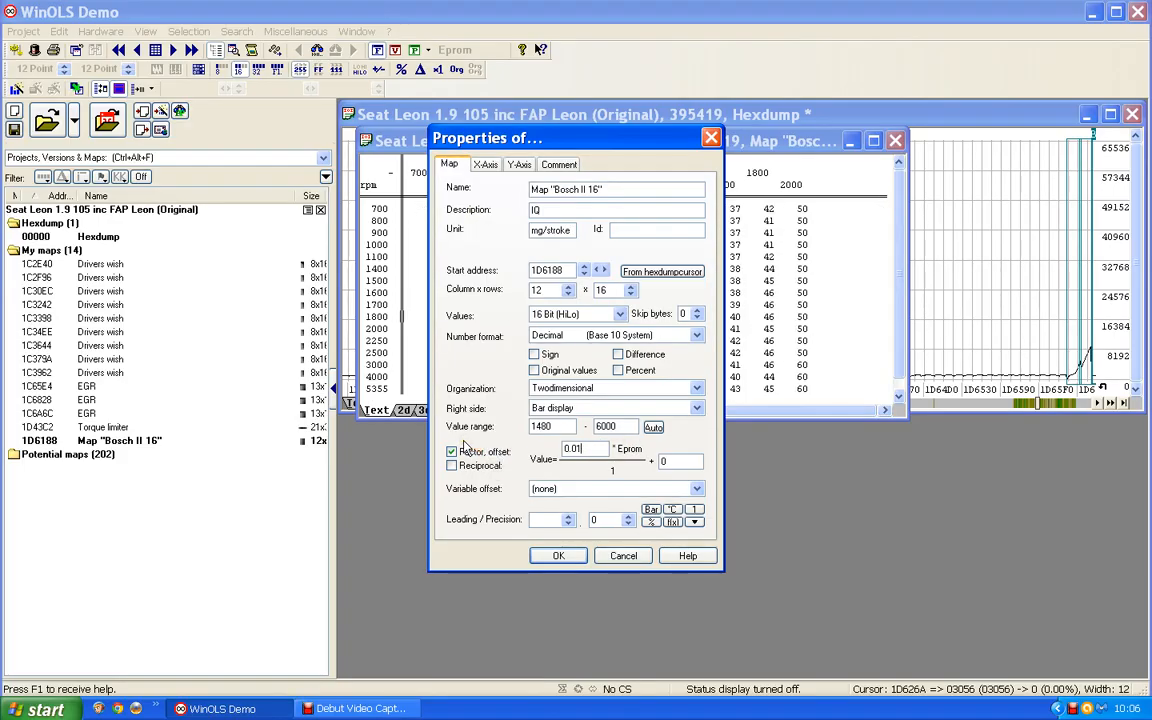
pyautogui.click(628, 521)
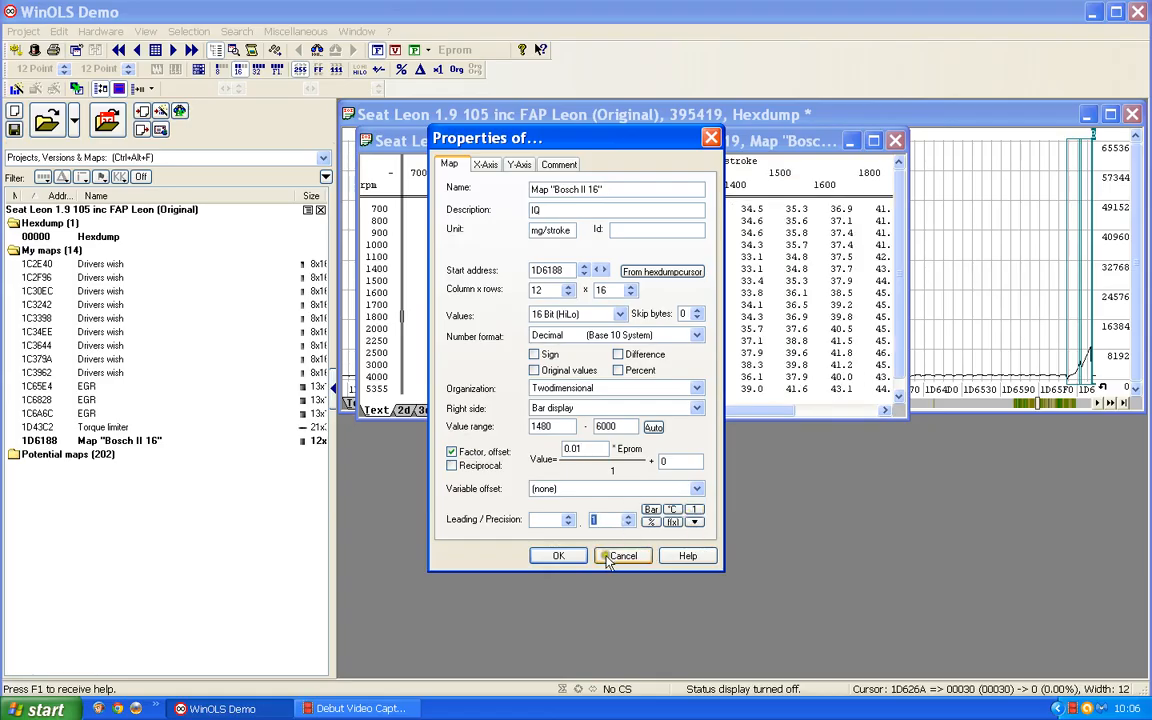
pyautogui.click(559, 556)
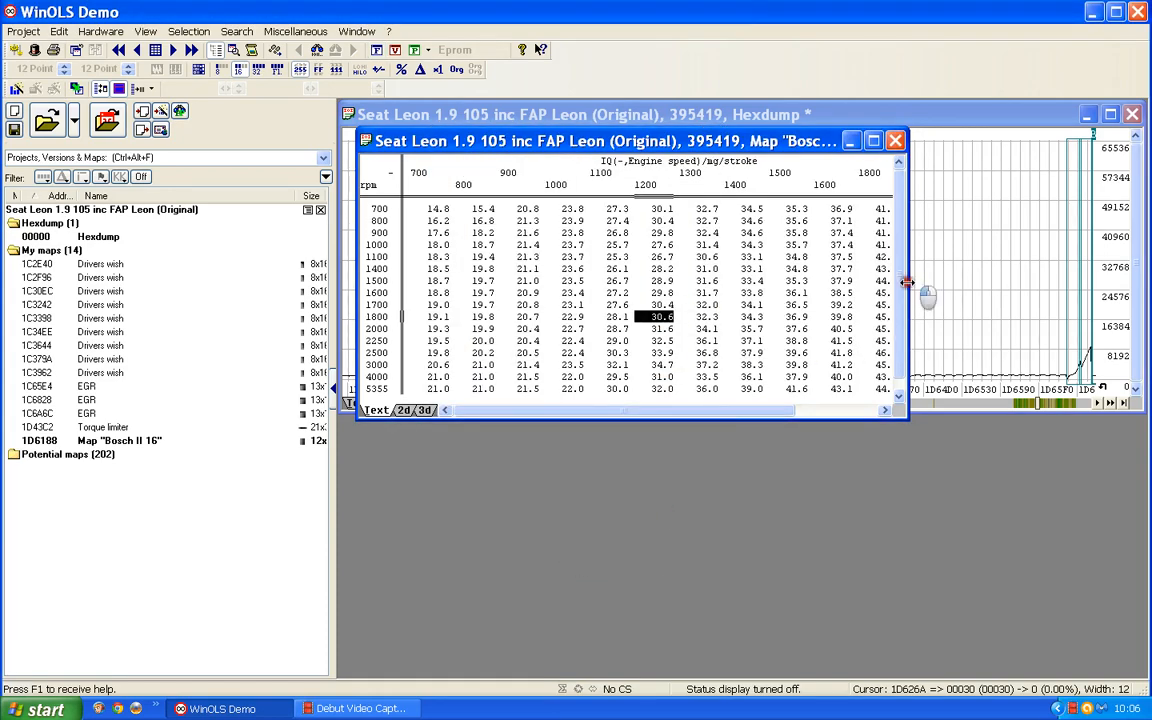
# Step: Widen the map window to fit all columns and set the X-axis description to "Boost pressure- MAP" with the unit mbar
pyautogui.moveTo(907, 272); pyautogui.dragTo(1046, 283)
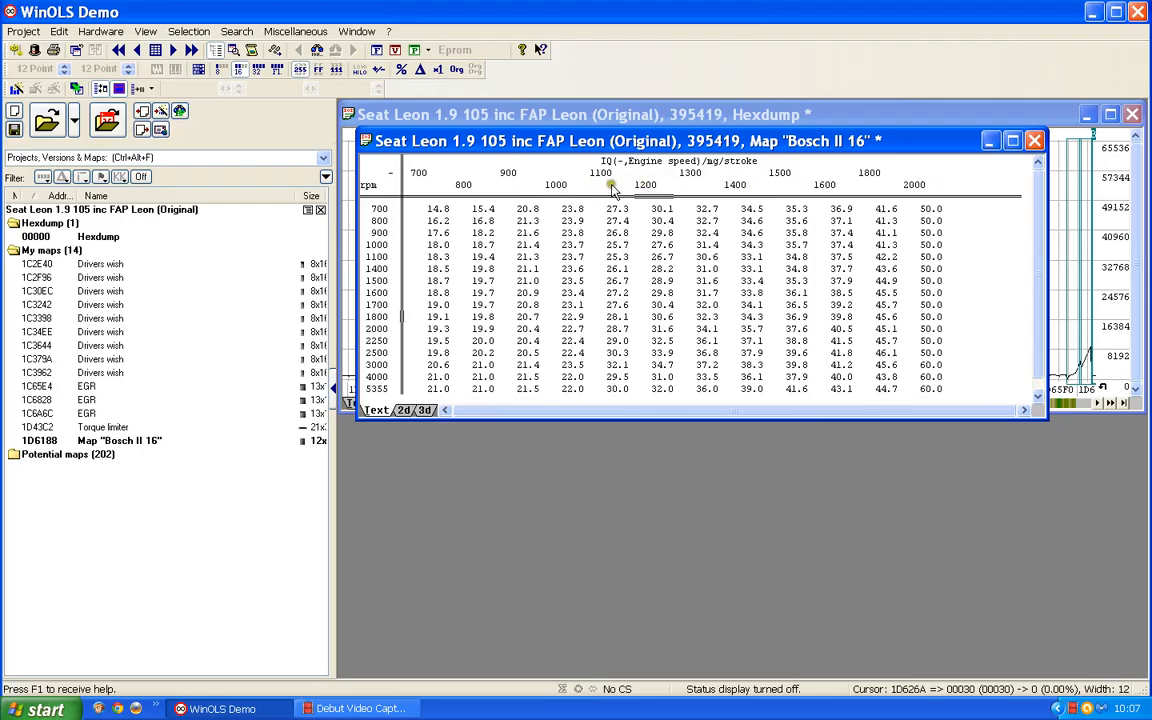
pyautogui.doubleClick(644, 187)
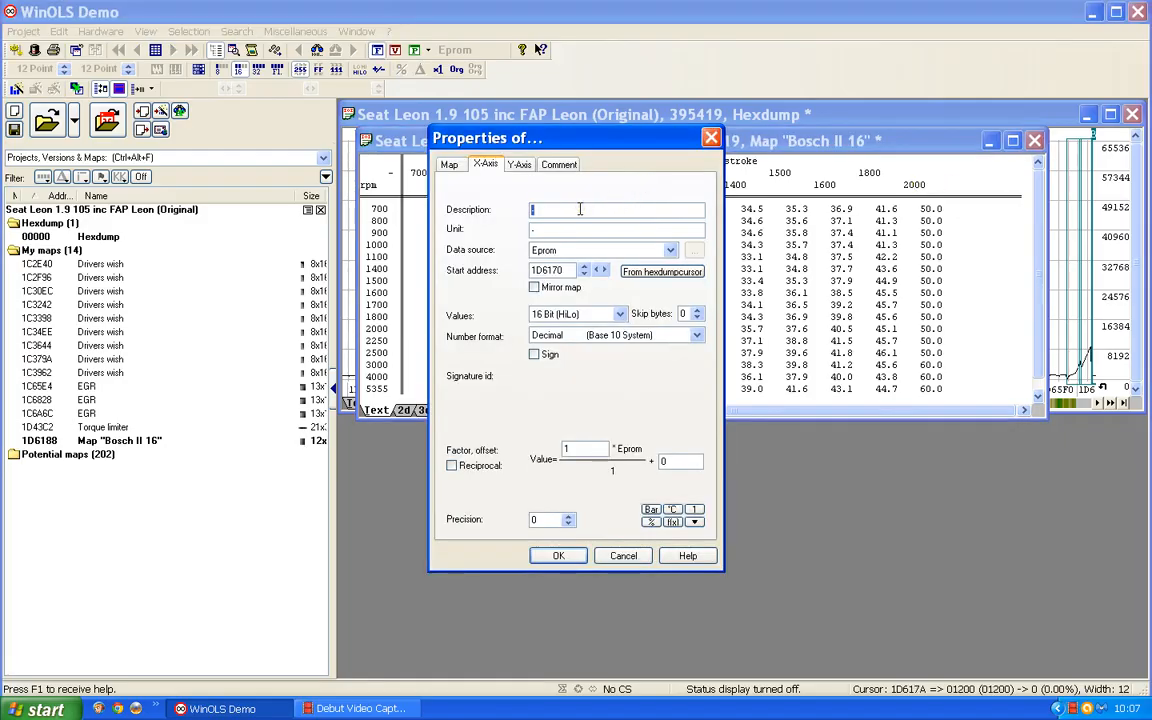
pyautogui.write('Boost pressure')
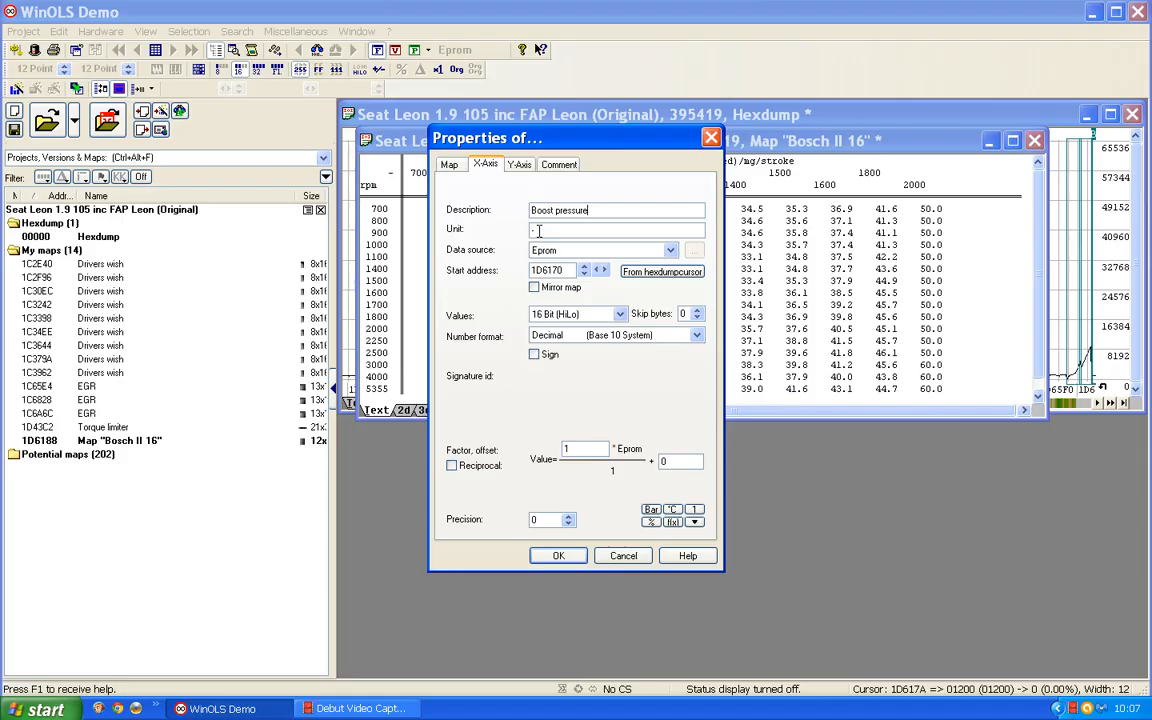
pyautogui.write('- MAP')
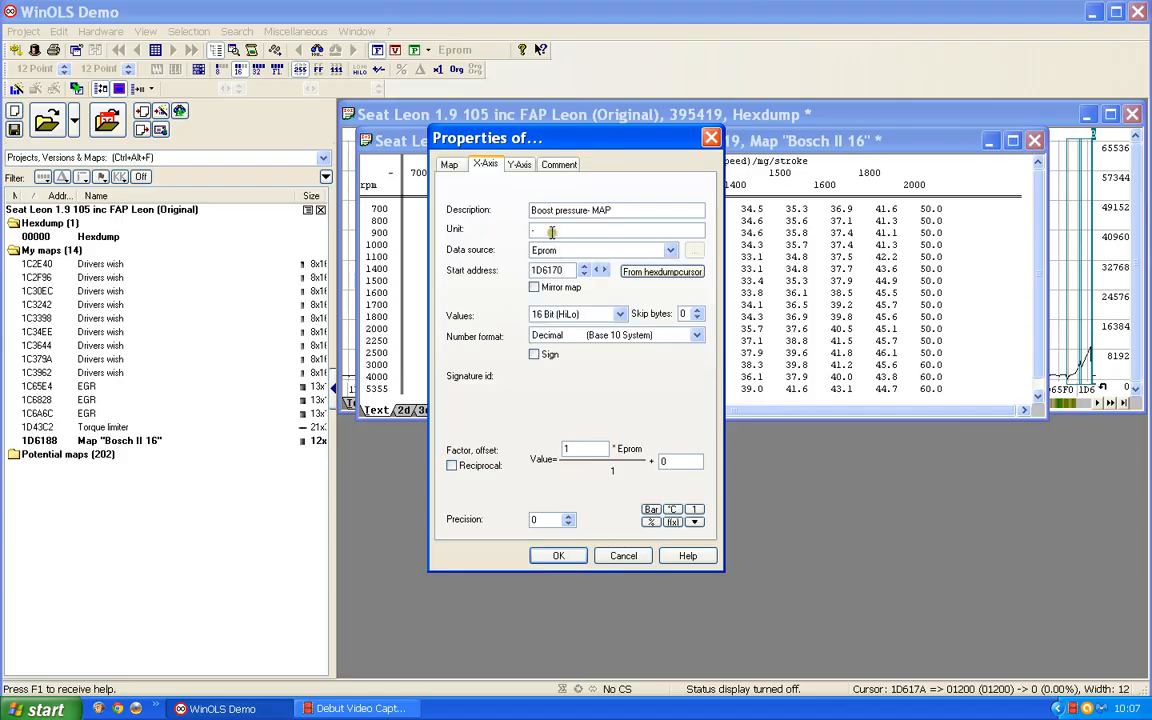
pyautogui.moveTo(542, 230); pyautogui.dragTo(518, 232)
pyautogui.write('mbar')
pyautogui.click(562, 556)
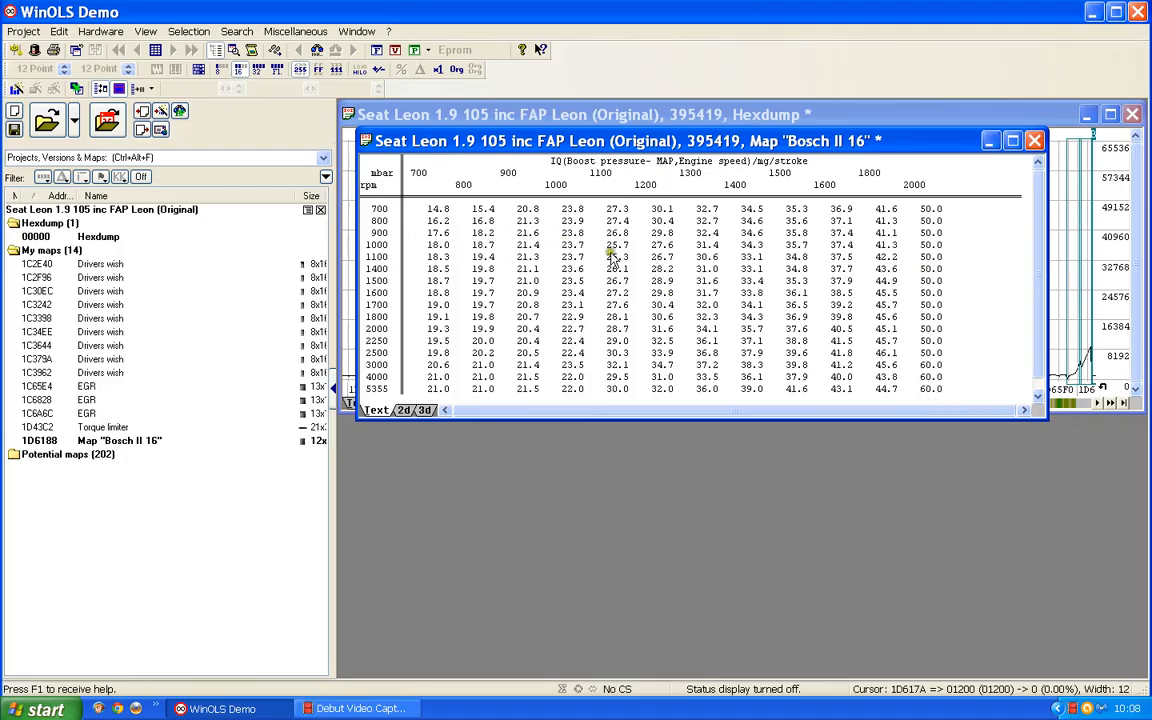
# Step: Rename the 12x16 map as "IQ limited by Air pressure (MAP) - smoke map" in its properties and close the map window
pyautogui.doubleClick(536, 271)
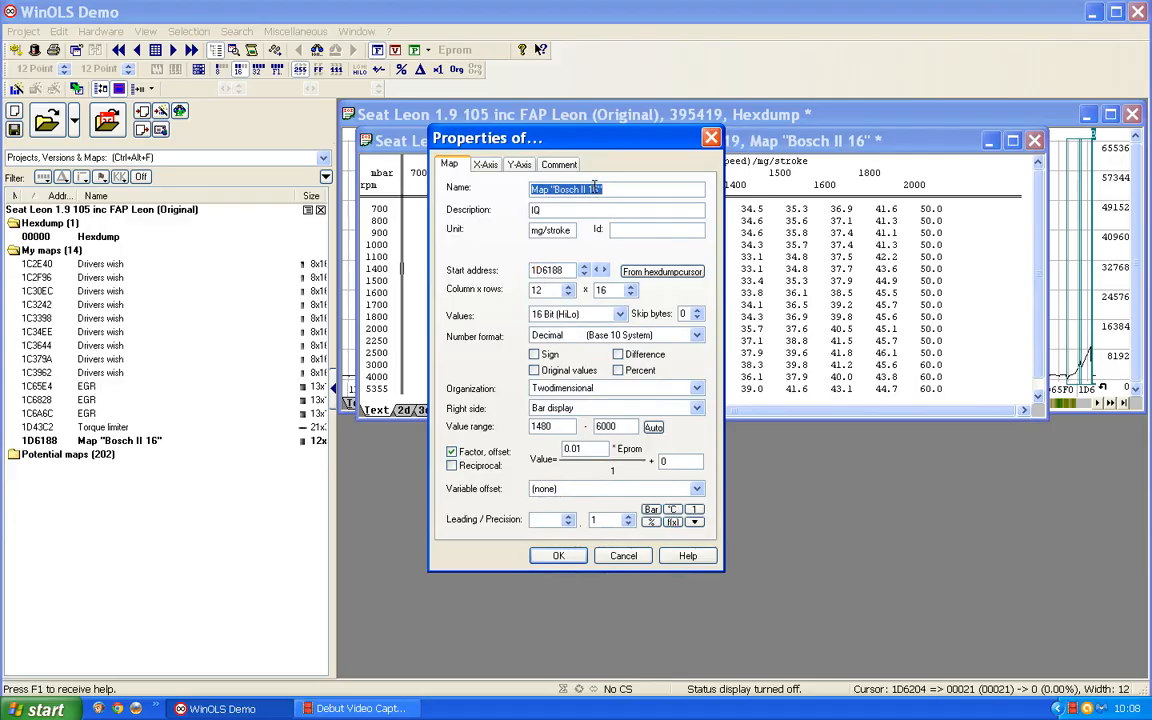
pyautogui.write('IQ')
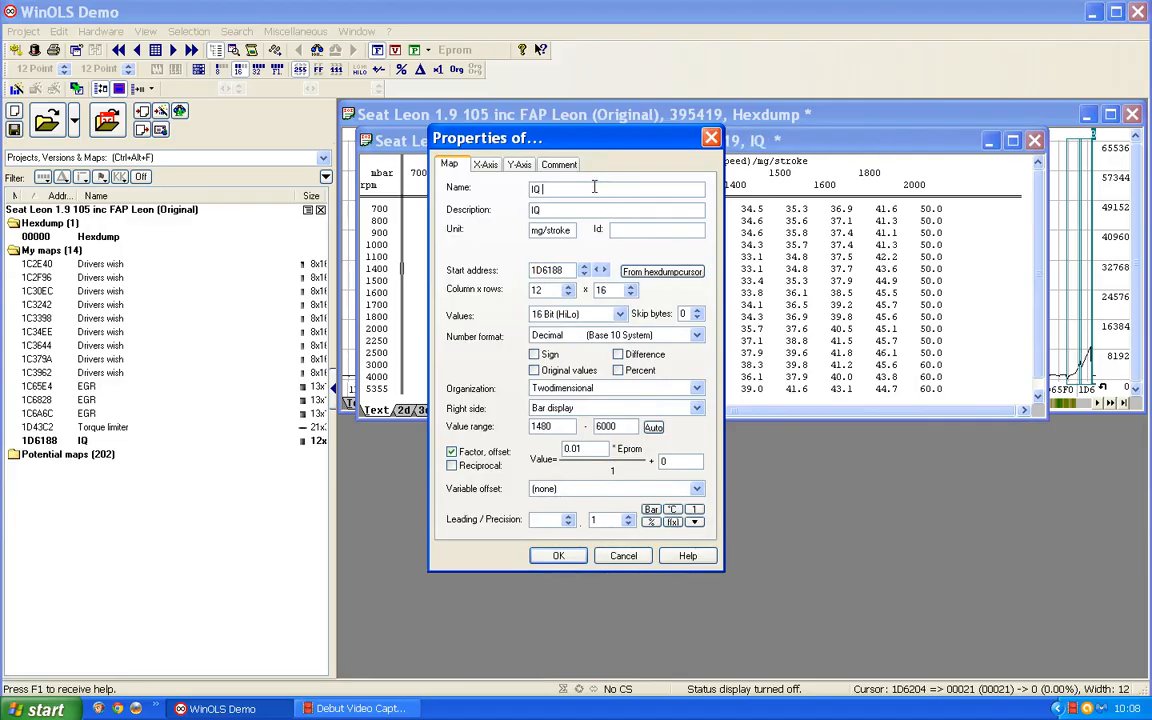
pyautogui.write(' limited')
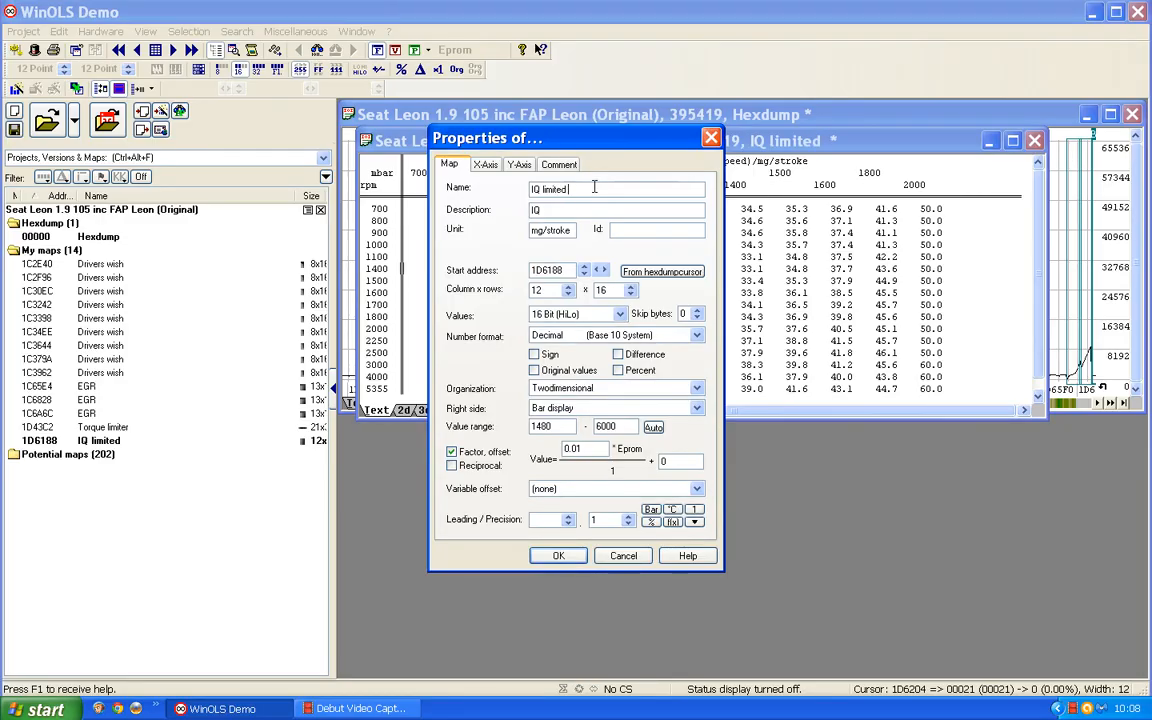
pyautogui.write(' by A')
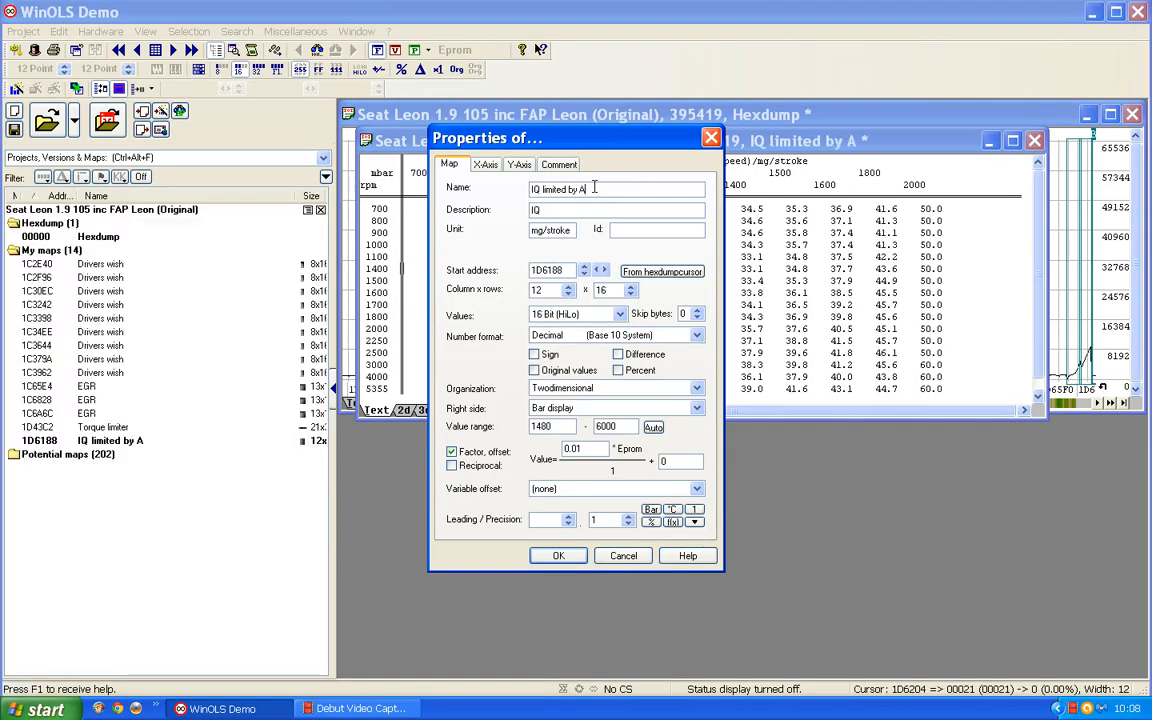
pyautogui.write('ir pressure (MAP')
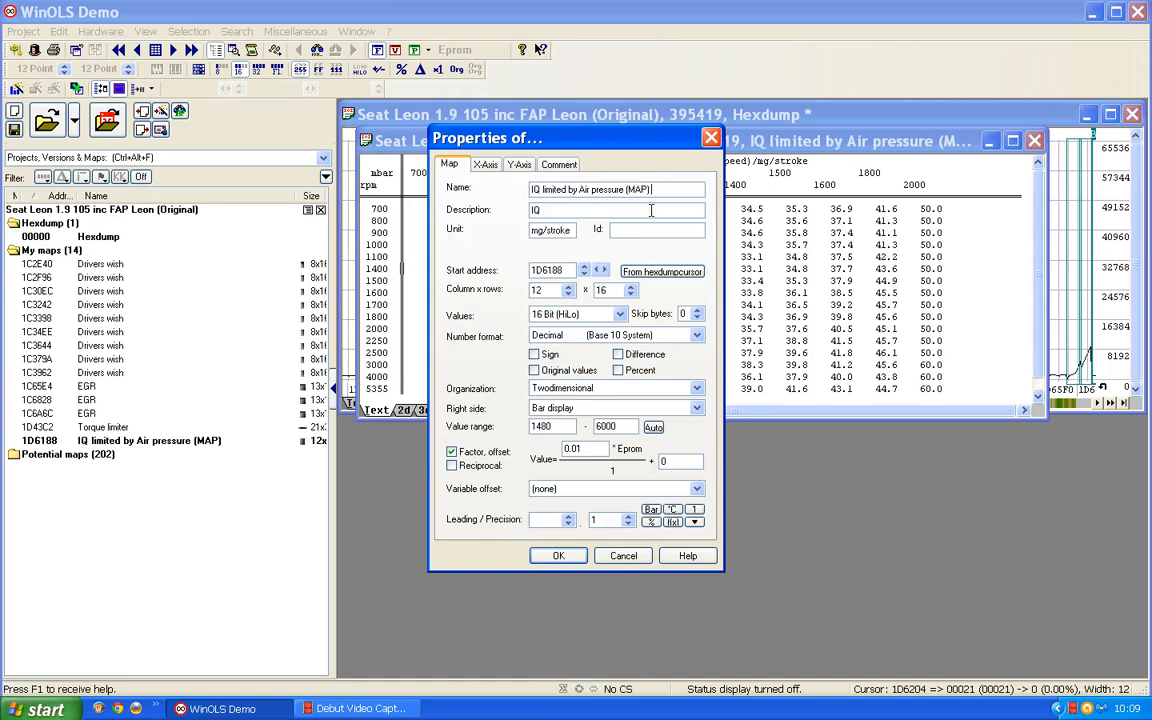
pyautogui.write('- smoke map')
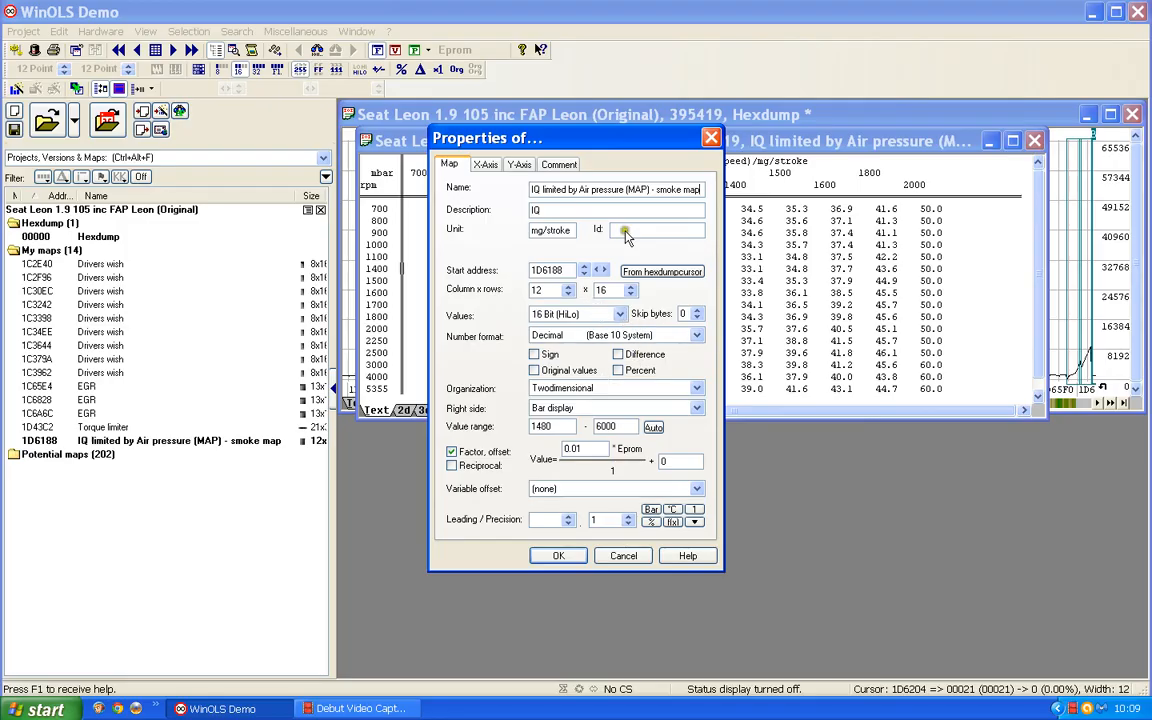
pyautogui.click(565, 556)
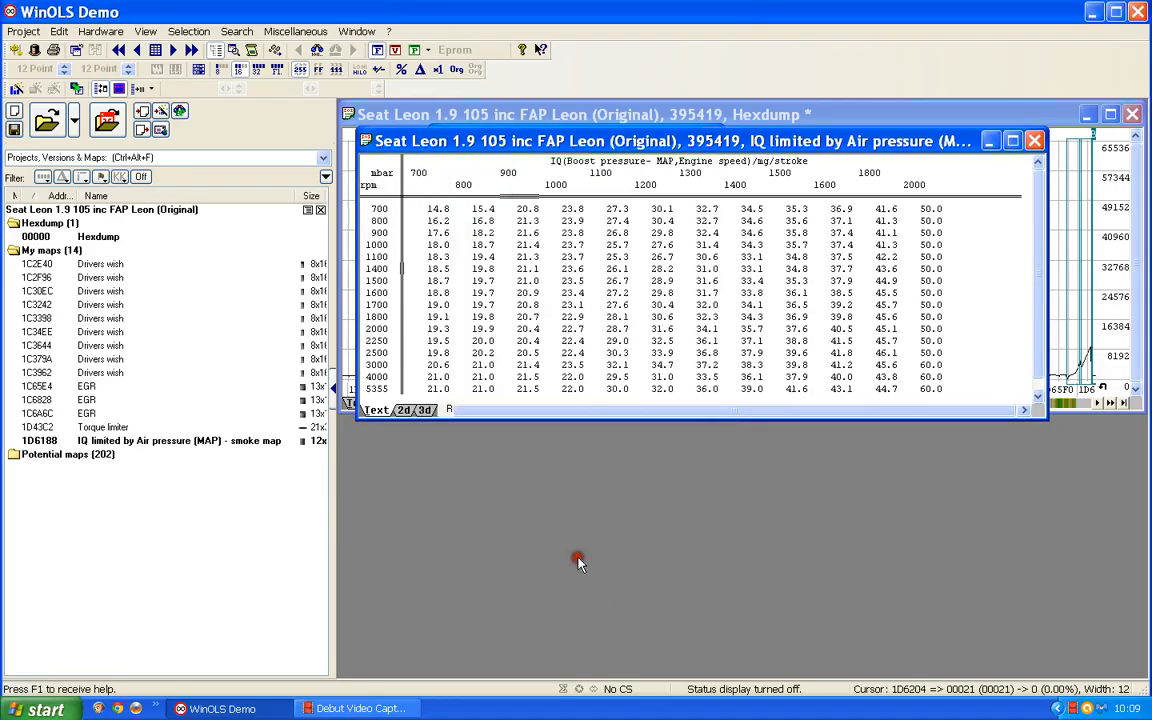
pyautogui.click(530, 268)
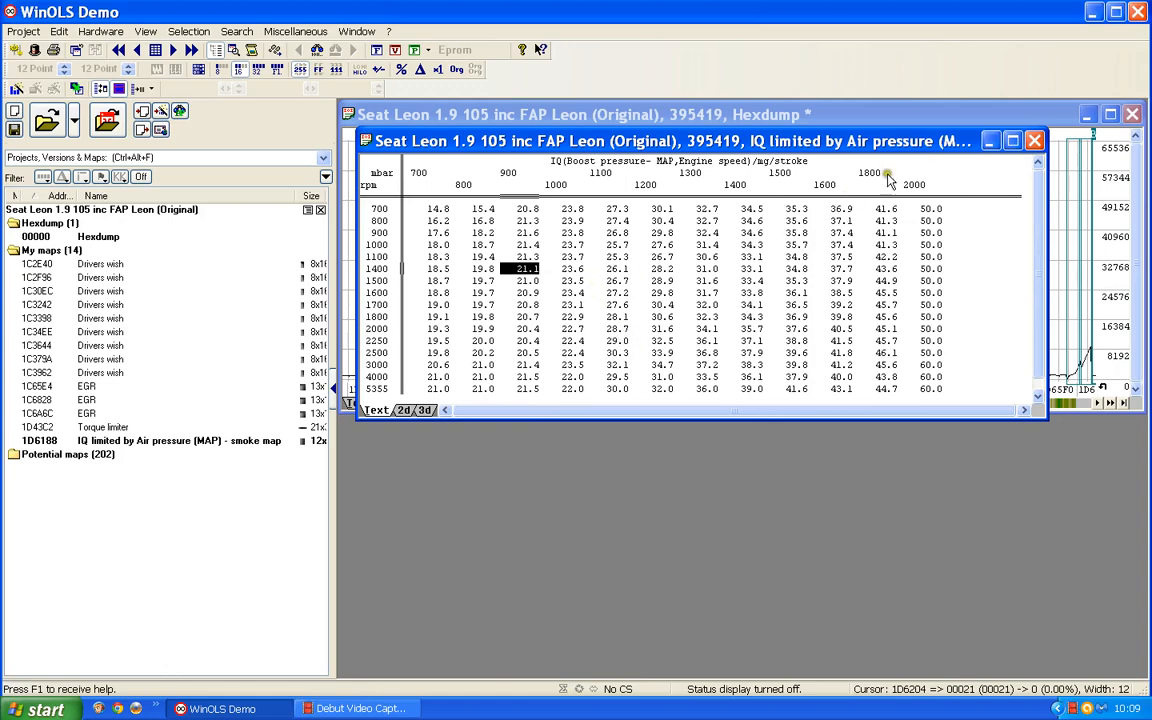
pyautogui.click(1034, 140)
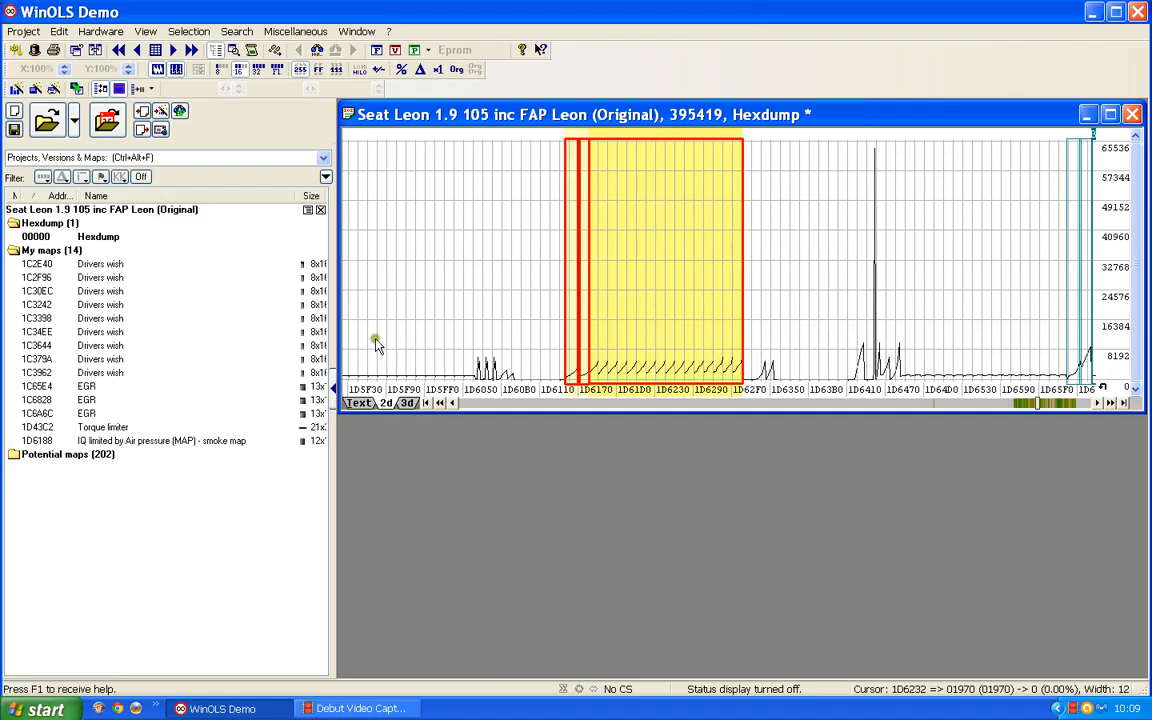
# Step: Select the flat run of values located before the smoke map in the hexdump's 2D view and examine it in text view
pyautogui.click(442, 402)
pyautogui.moveTo(442, 402); pyautogui.dragTo(442, 402)
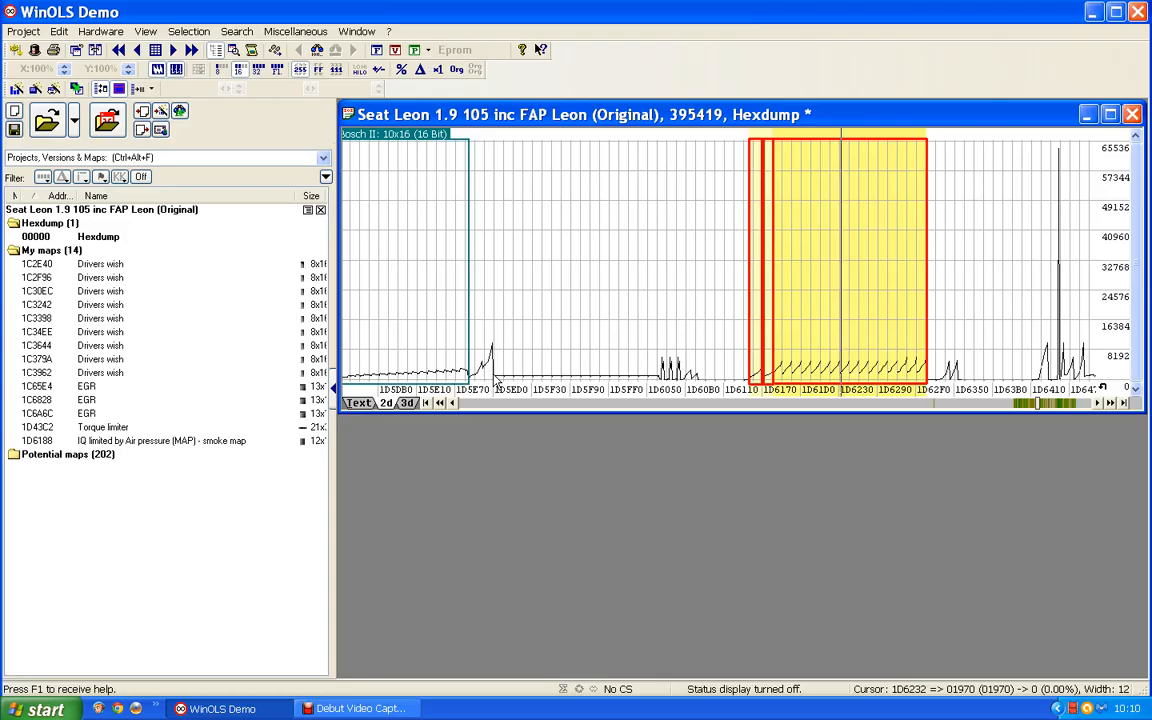
pyautogui.moveTo(478, 373); pyautogui.dragTo(660, 378)
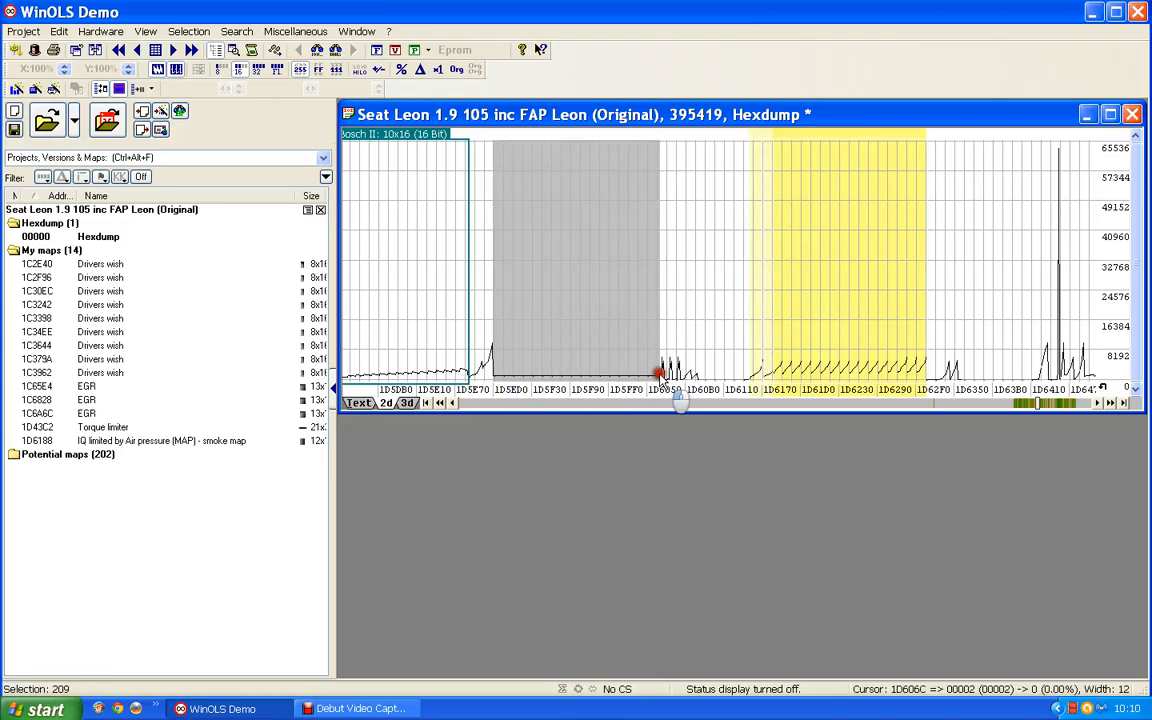
pyautogui.click(358, 402)
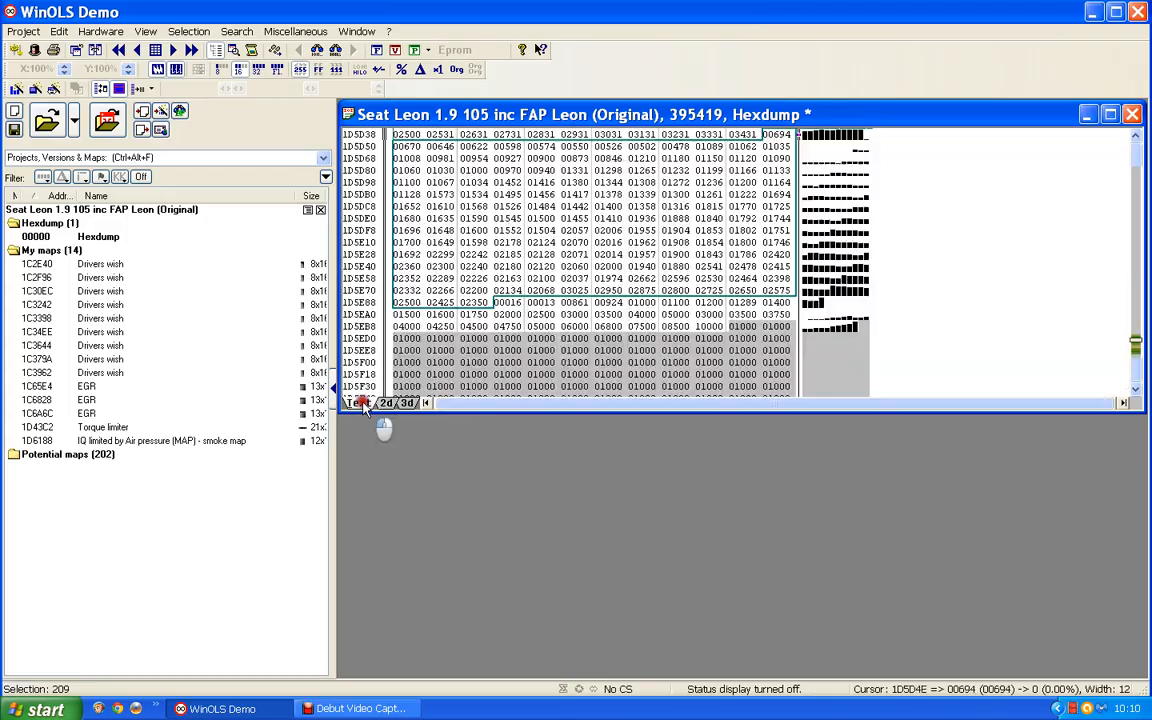
pyautogui.scroll(-4, 362, 400)
pyautogui.scroll(1, 578, 268)
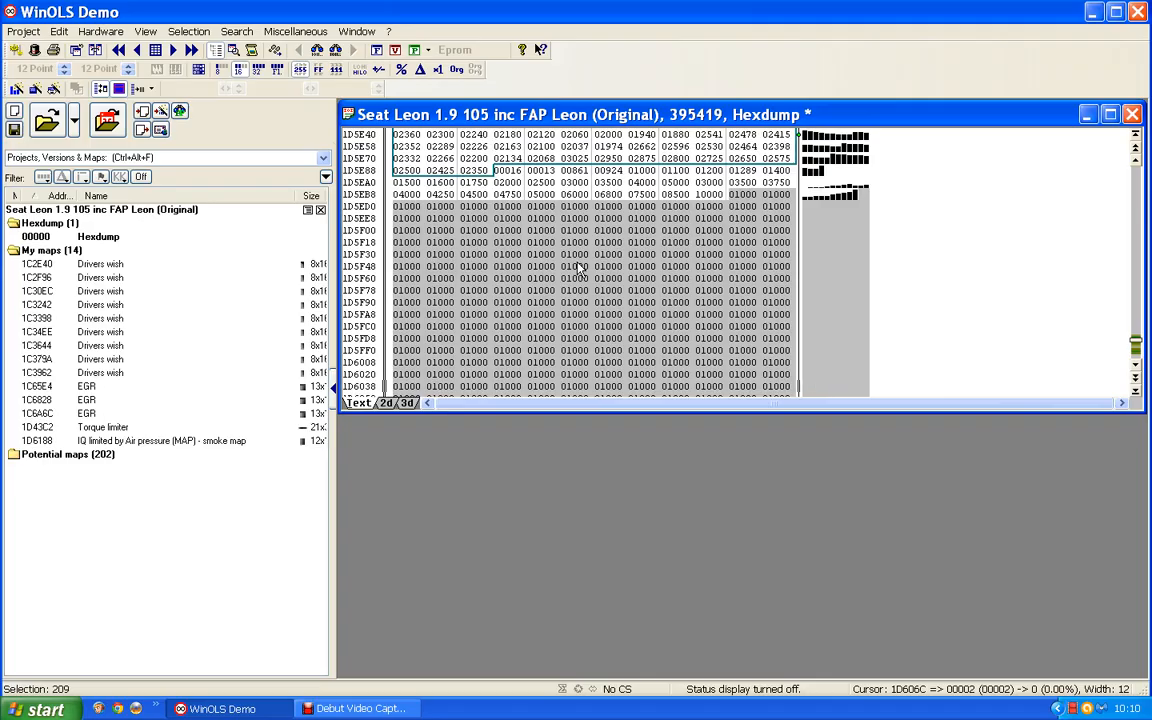
pyautogui.scroll(-1, 614, 262)
pyautogui.scroll(-1, 611, 261)
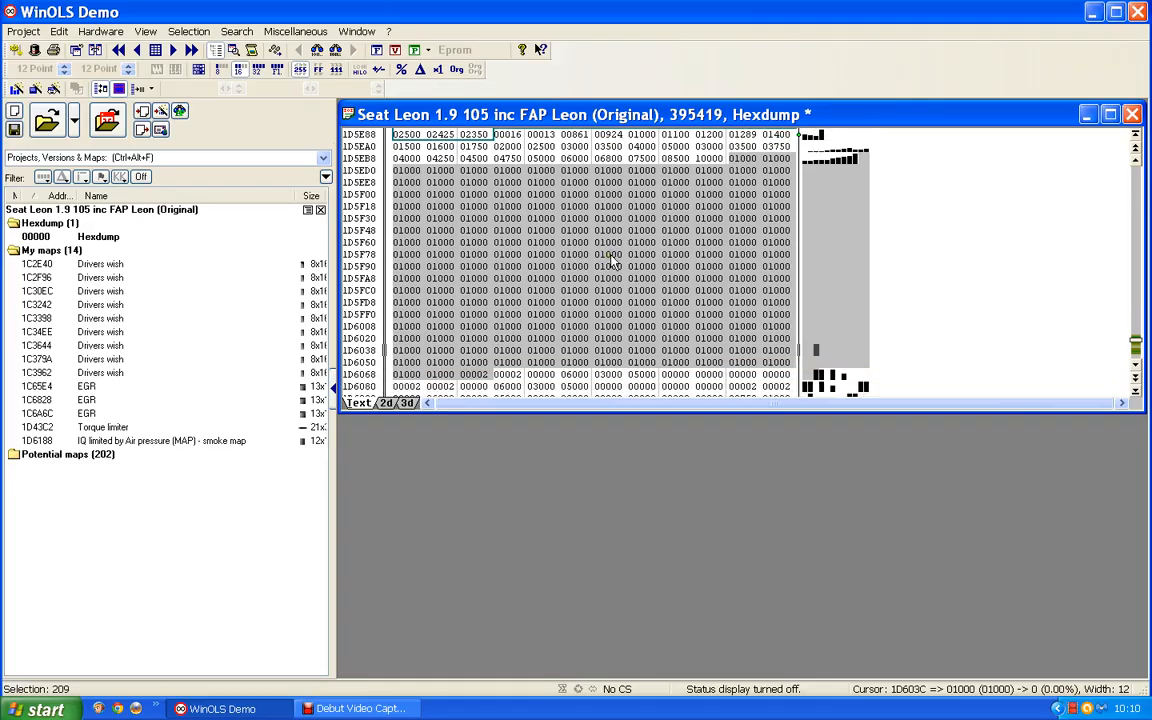
pyautogui.scroll(3, 611, 261)
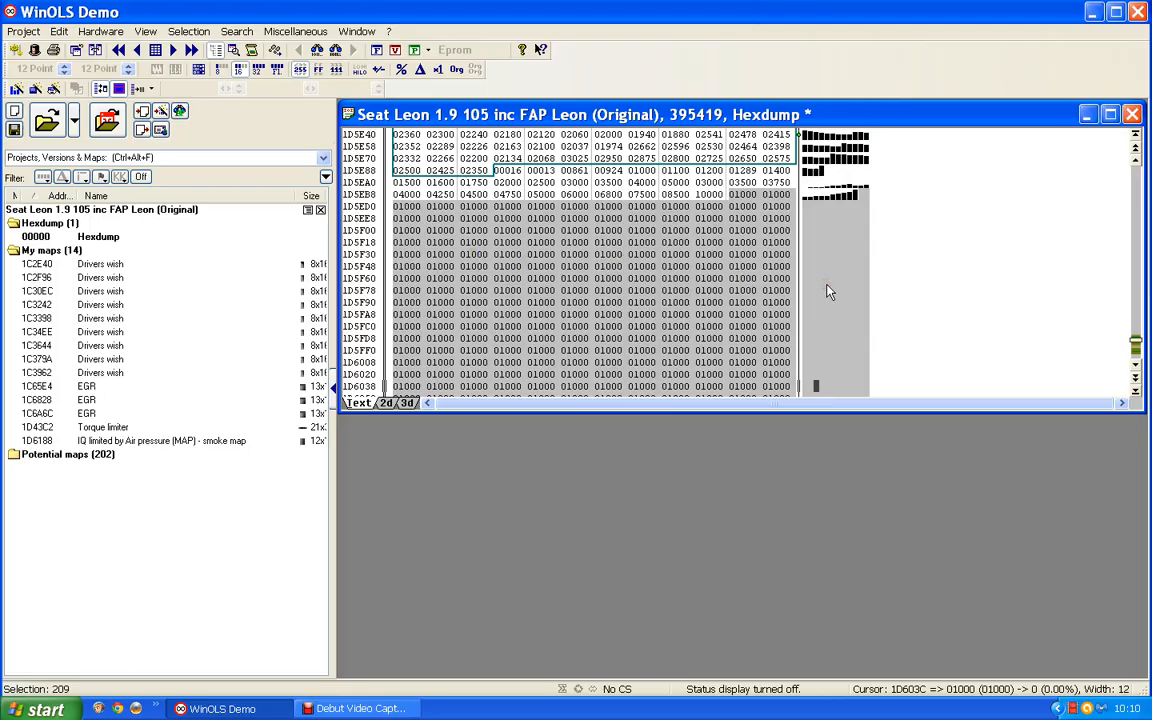
# Step: Set the hexdump width to 13 columns and shift the data so the block of 1000 values starts a row at 1D5ECC
pyautogui.hotkey('shift', 'w')
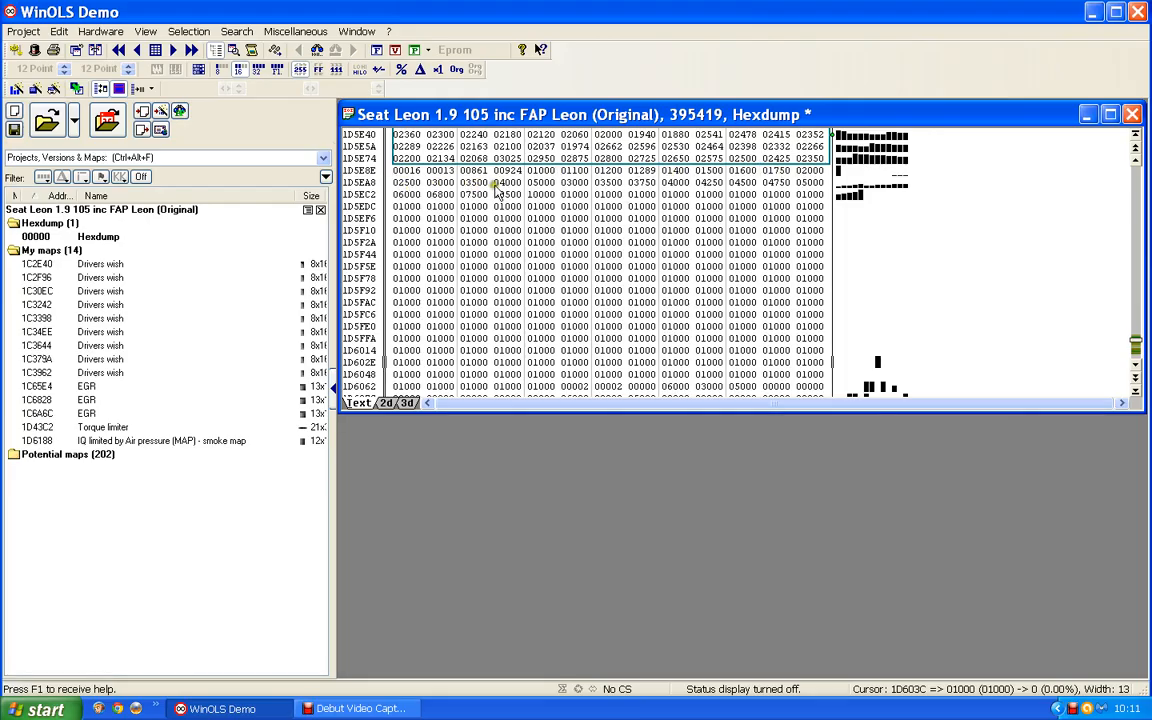
pyautogui.click(541, 183)
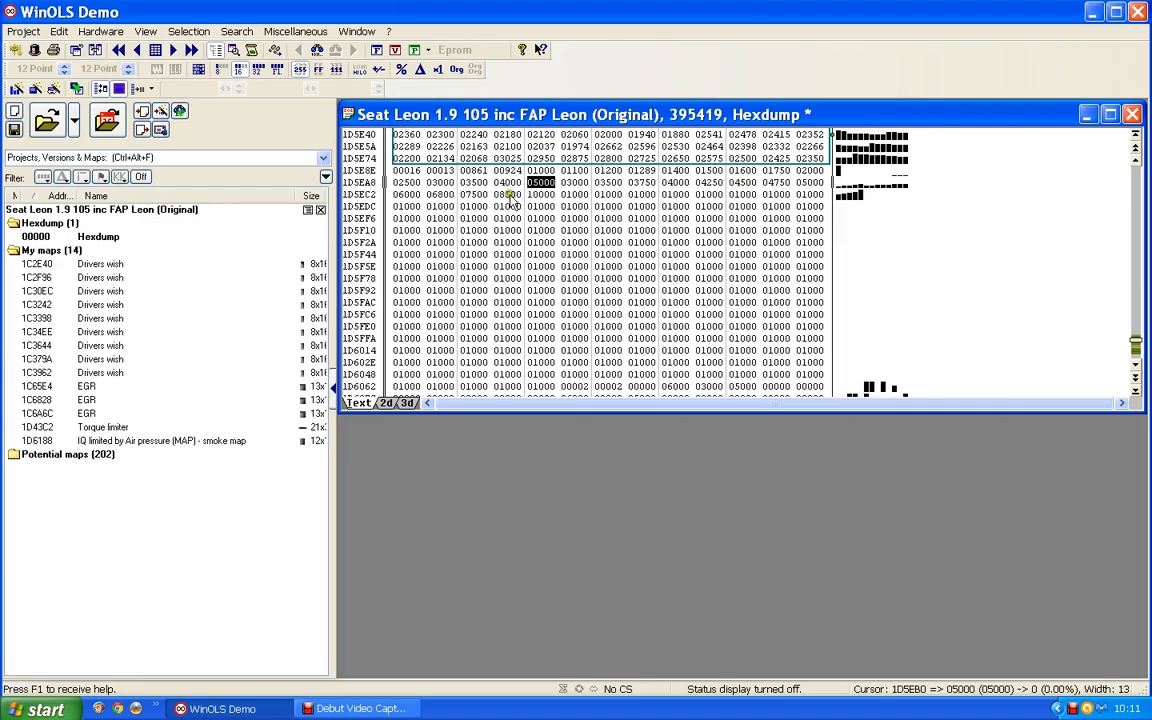
pyautogui.click(508, 195)
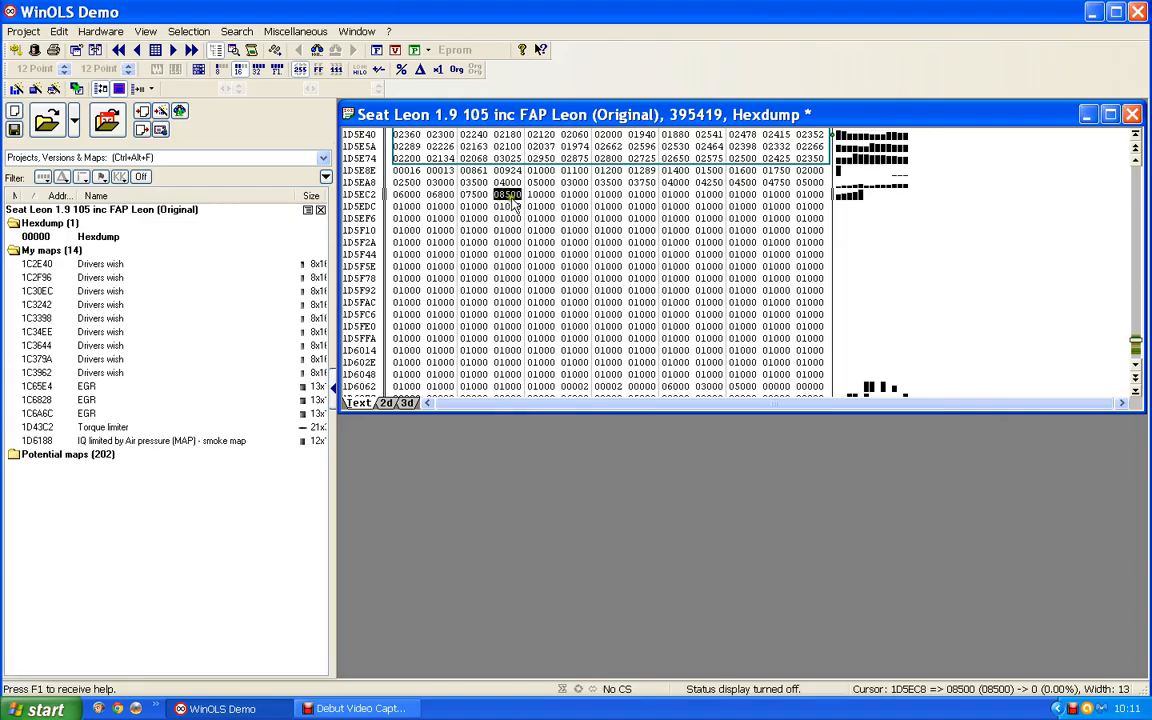
pyautogui.click(540, 196)
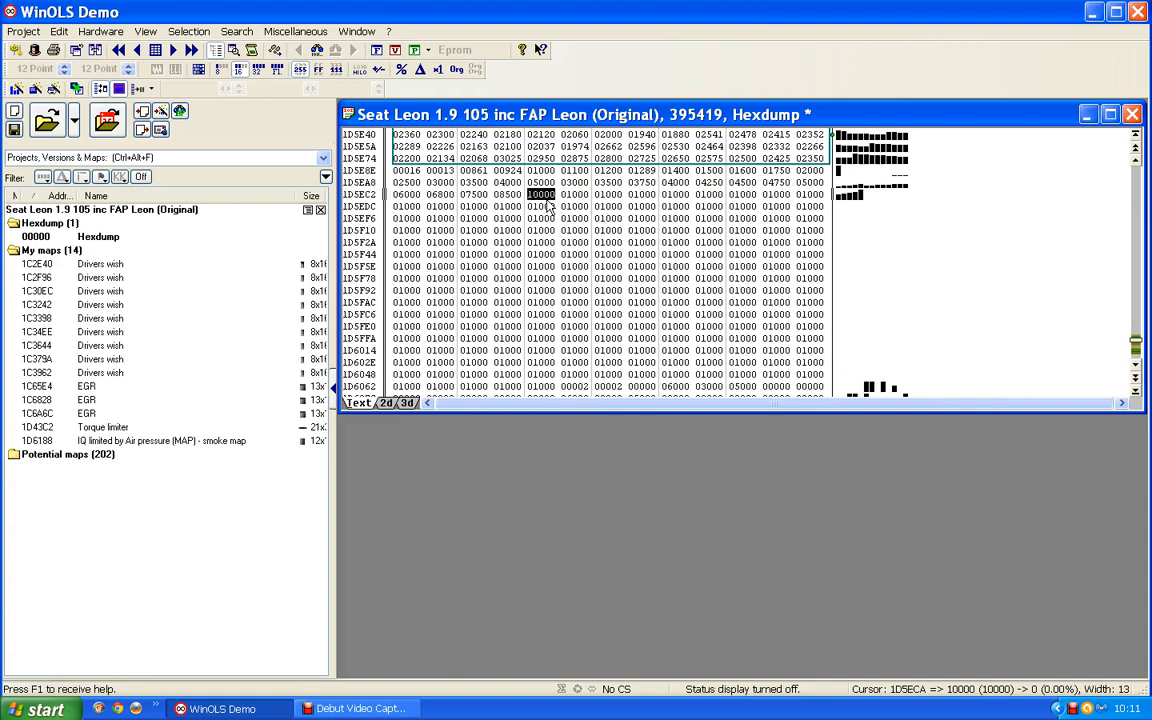
pyautogui.hotkey('ctrl', 'Left')
pyautogui.hotkey('ctrl', 'Left')
pyautogui.hotkey('ctrl', 'Left')
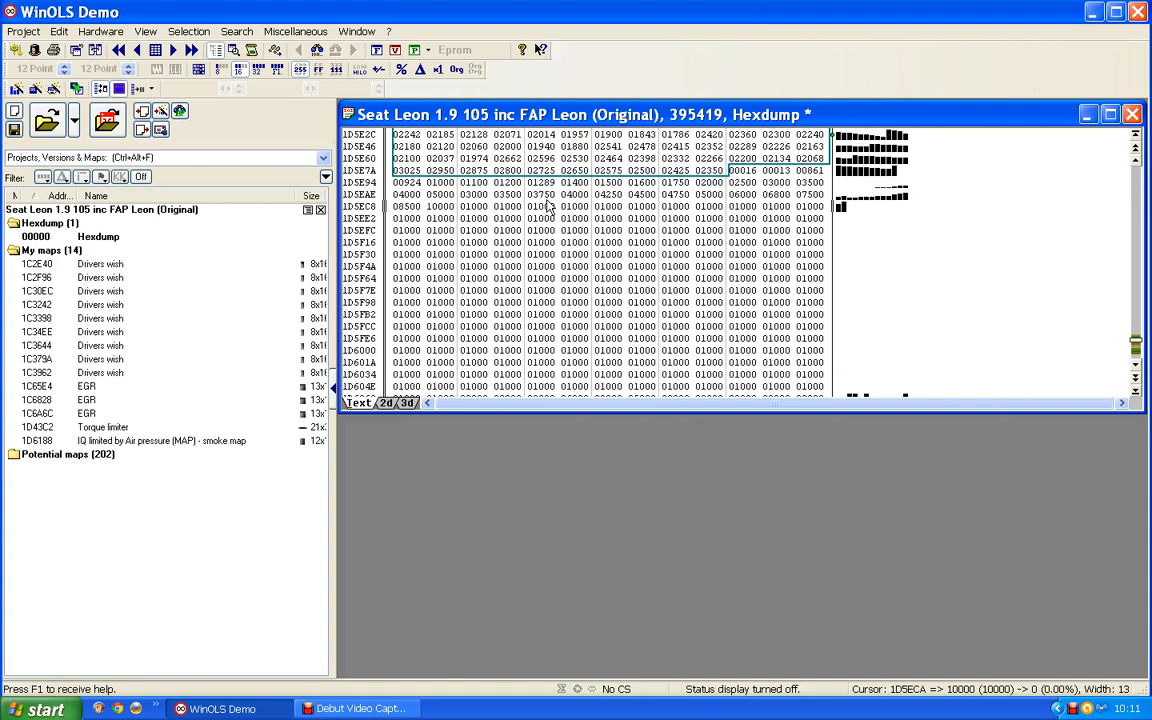
pyautogui.hotkey('ctrl', 'Left')
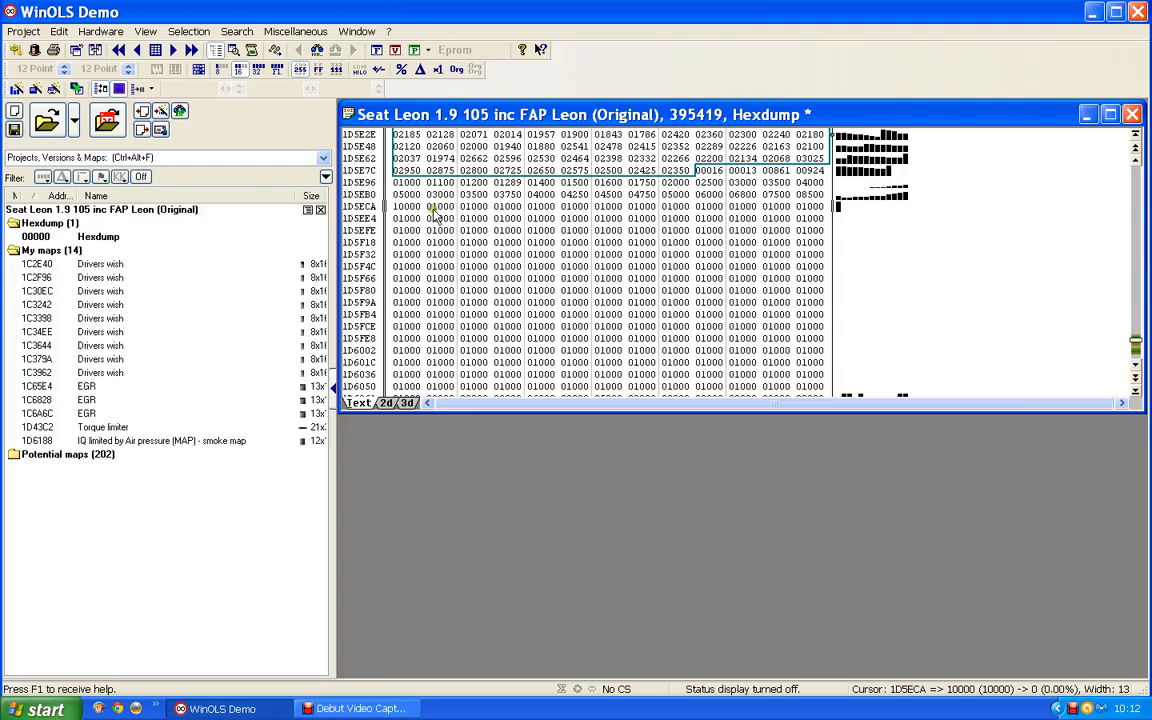
pyautogui.hotkey('ctrl', 'Left')
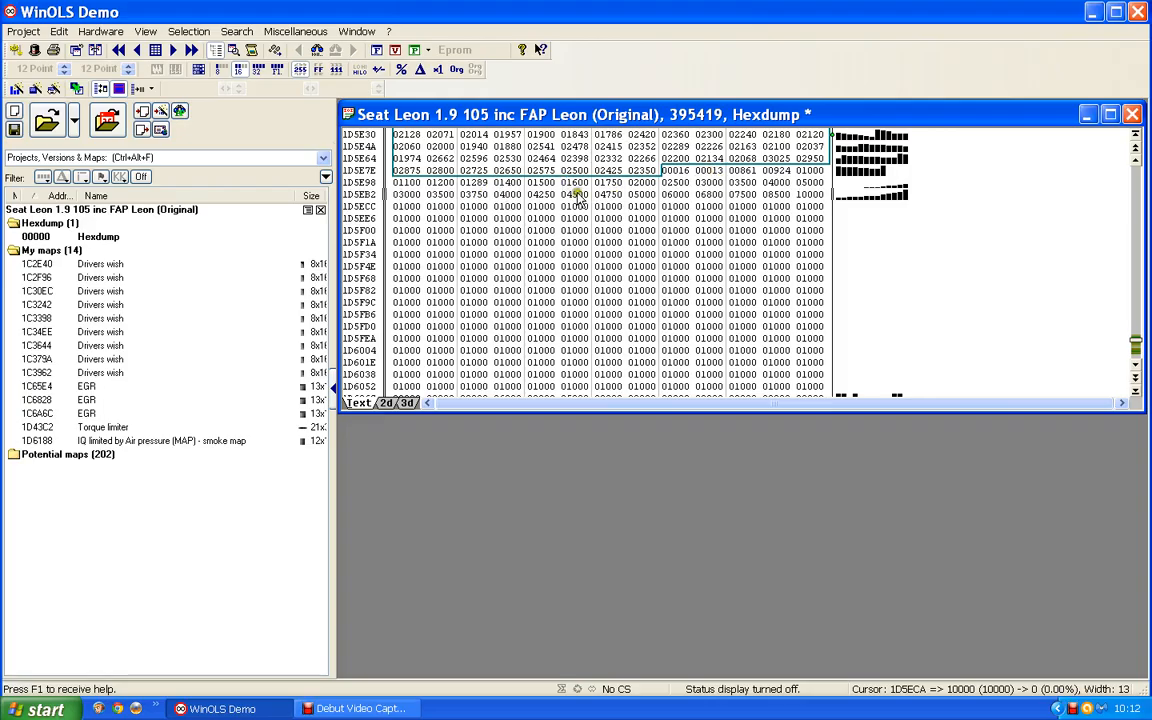
# Step: Create a map from the 13x16 block of 1000 values starting at 1D5ECC and reposition its window over the hexdump
pyautogui.click(404, 210)
pyautogui.moveTo(401, 210); pyautogui.dragTo(815, 385)
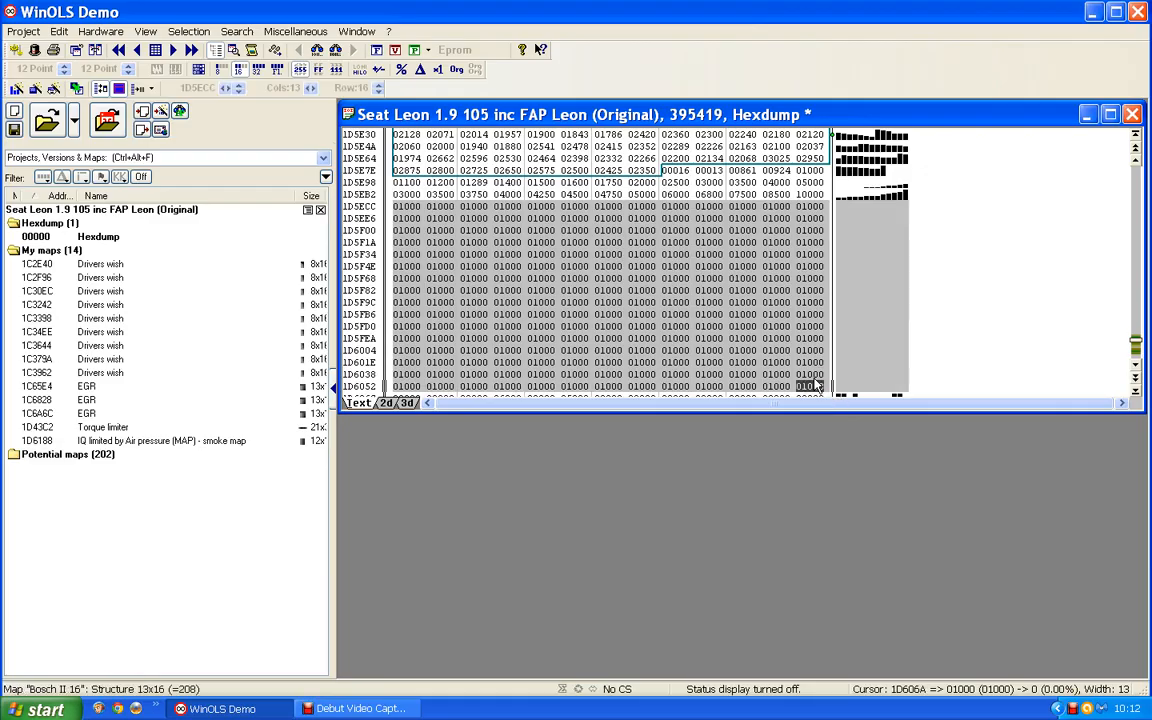
pyautogui.press('k')
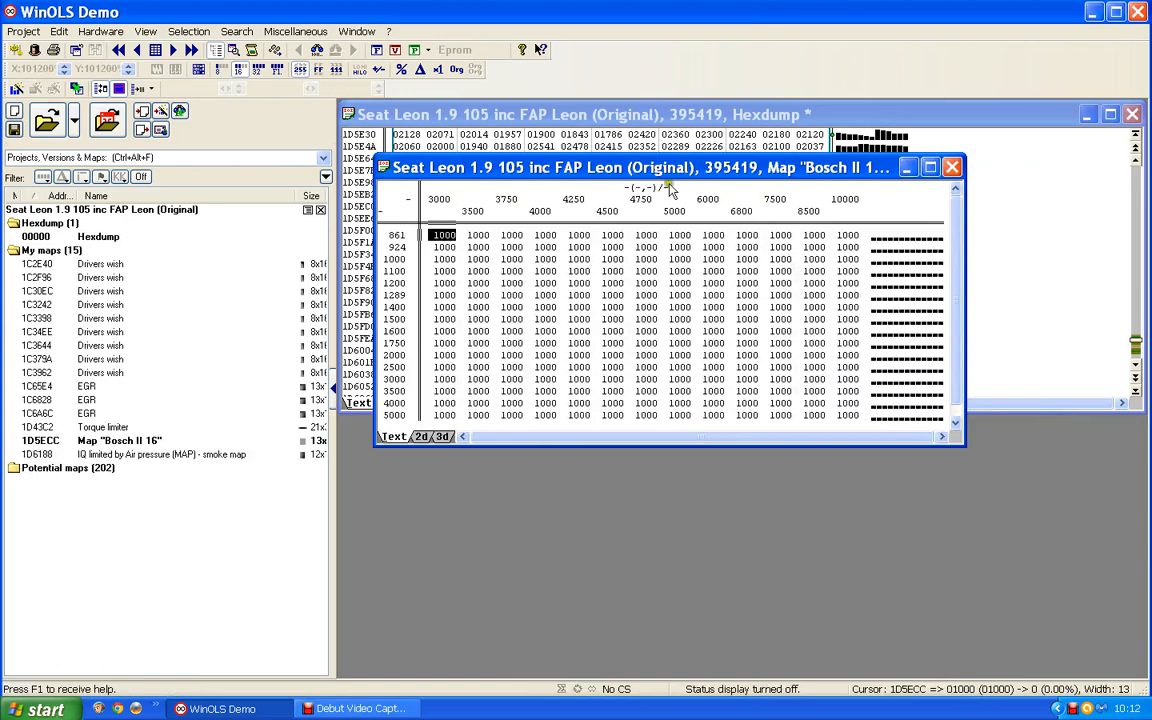
pyautogui.moveTo(651, 172); pyautogui.dragTo(645, 135)
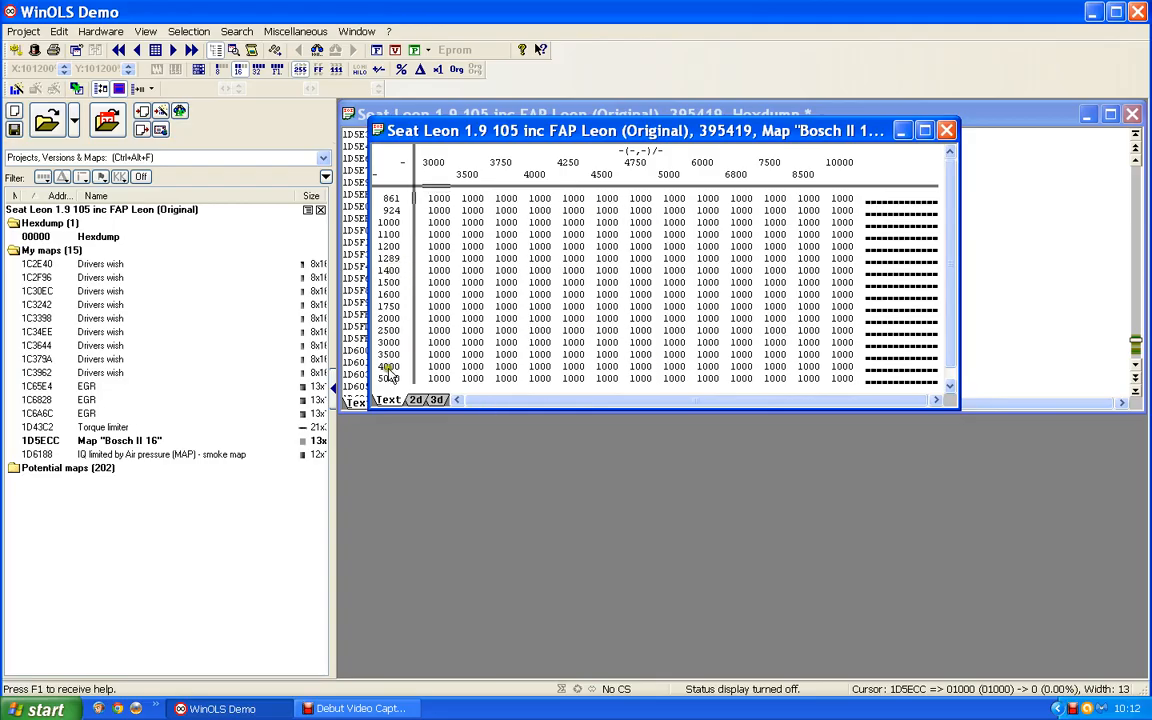
# Step: Set the new 13x16 map's Y-axis description to Engine speed with the unit rpm
pyautogui.doubleClick(394, 292)
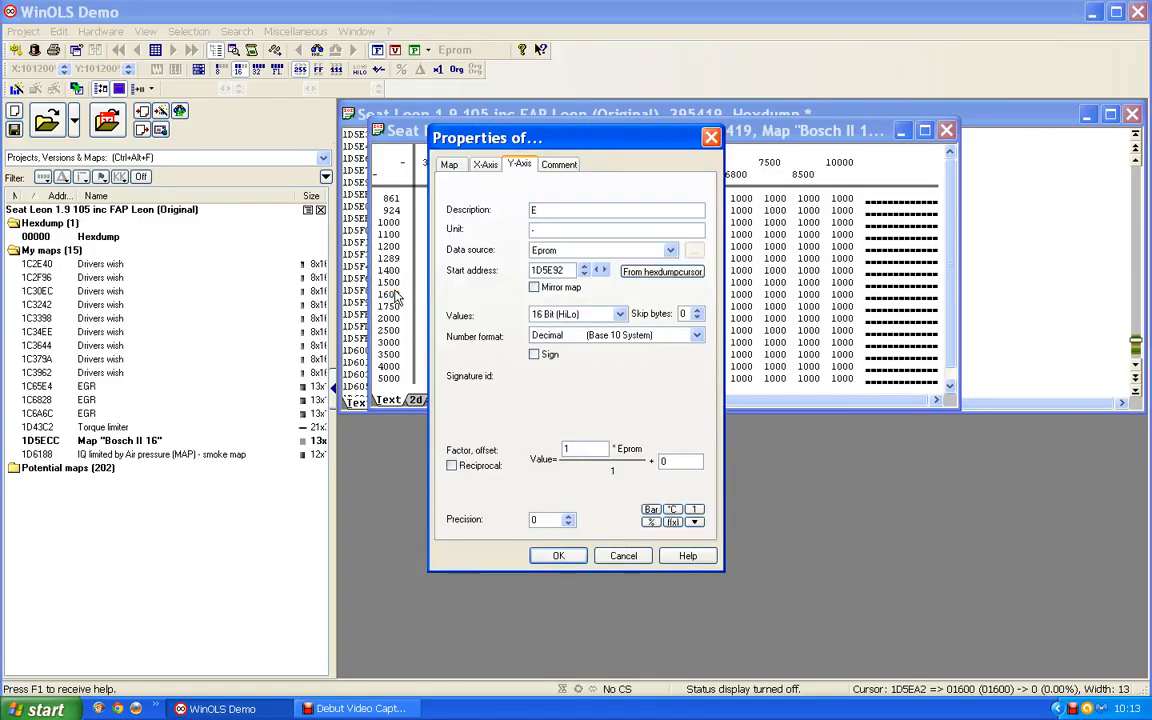
pyautogui.write('Engine speed')
pyautogui.click(540, 231)
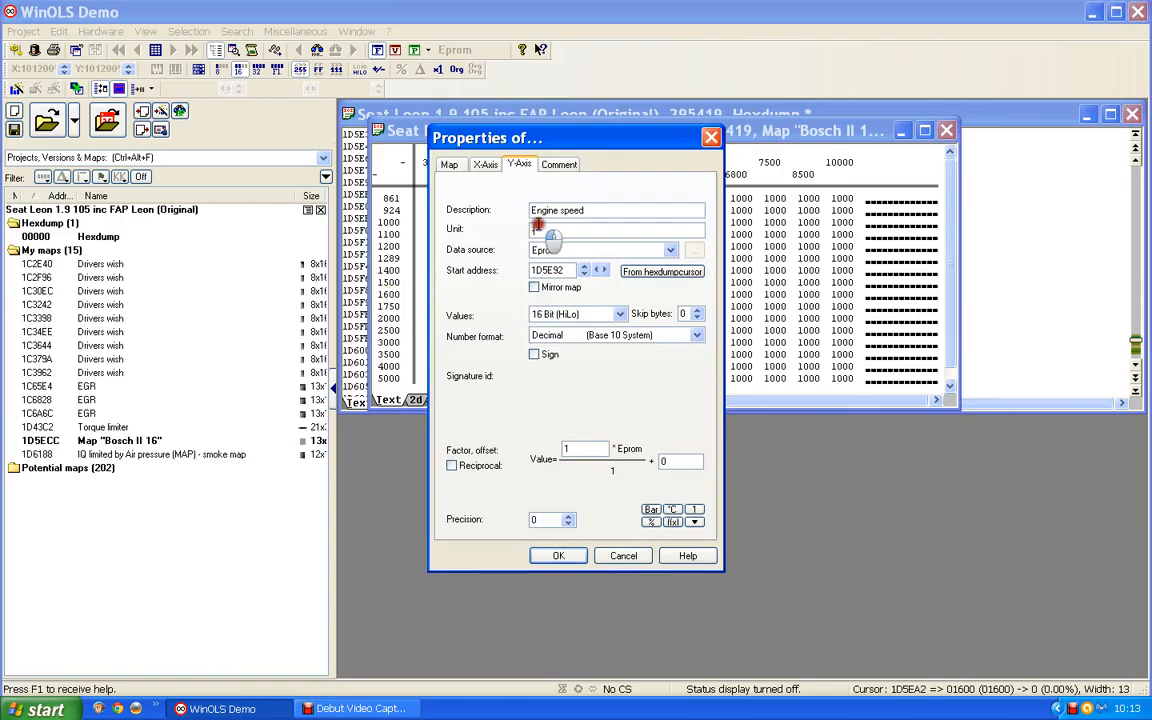
pyautogui.write('rpm')
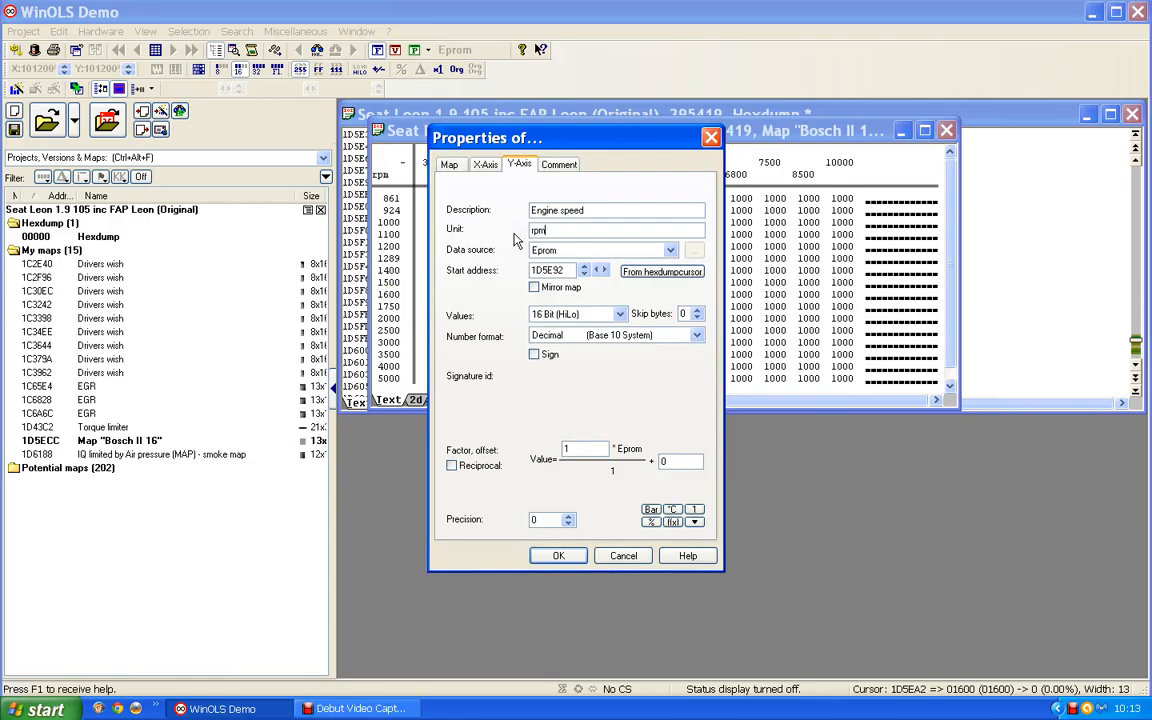
pyautogui.click(556, 557)
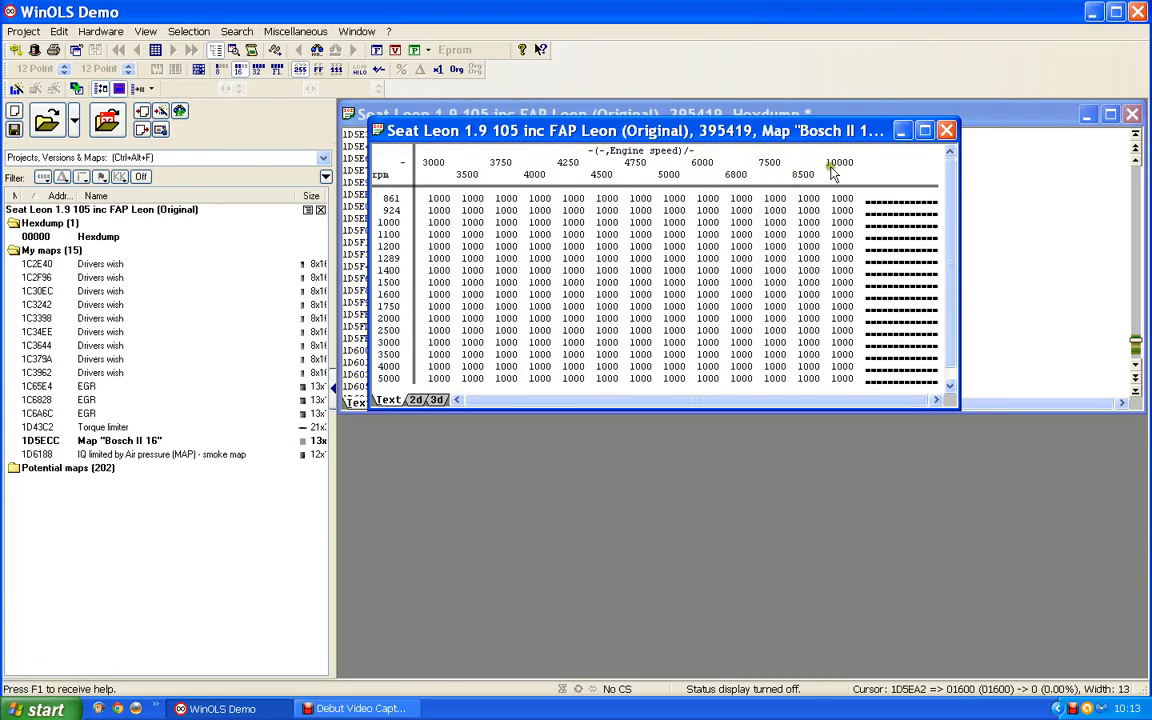
# Step: Set the new map's X-axis description to Mass Air Flow, the unit to mg/stroke of air and the factor to 0.1
pyautogui.doubleClick(640, 155)
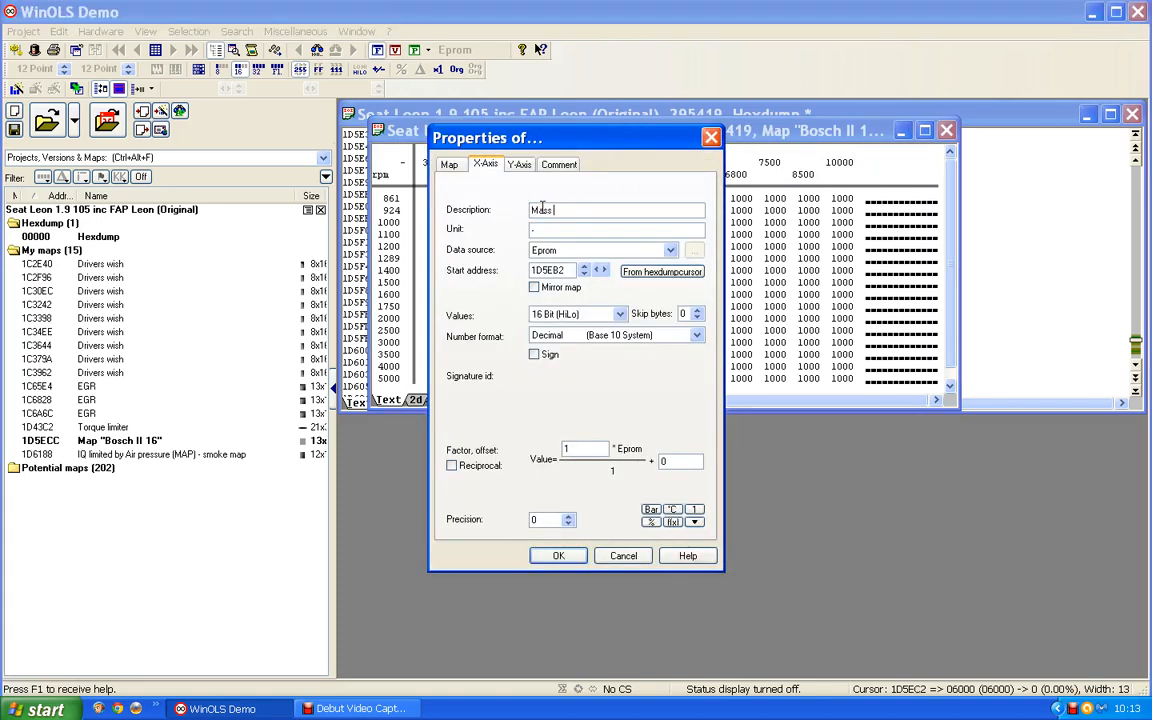
pyautogui.write('Air Flow')
pyautogui.press('Tab')
pyautogui.write('mg/stroke')
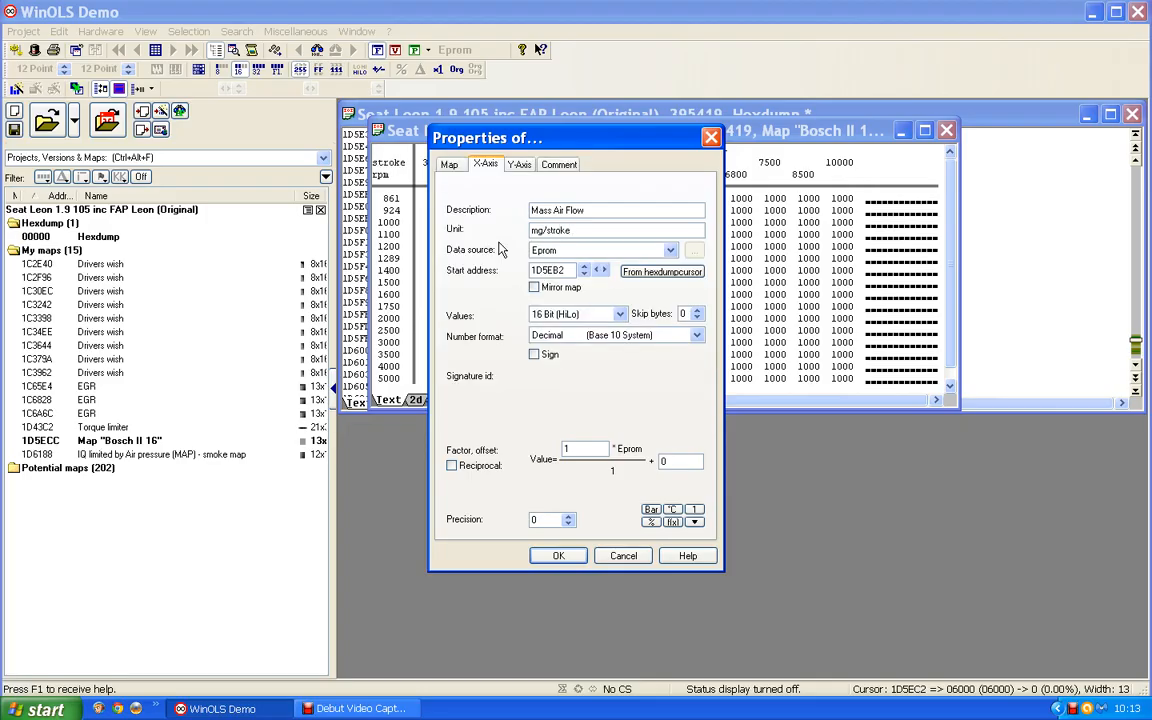
pyautogui.write(' of air')
pyautogui.doubleClick(572, 449)
pyautogui.write('0.1')
pyautogui.click(605, 505)
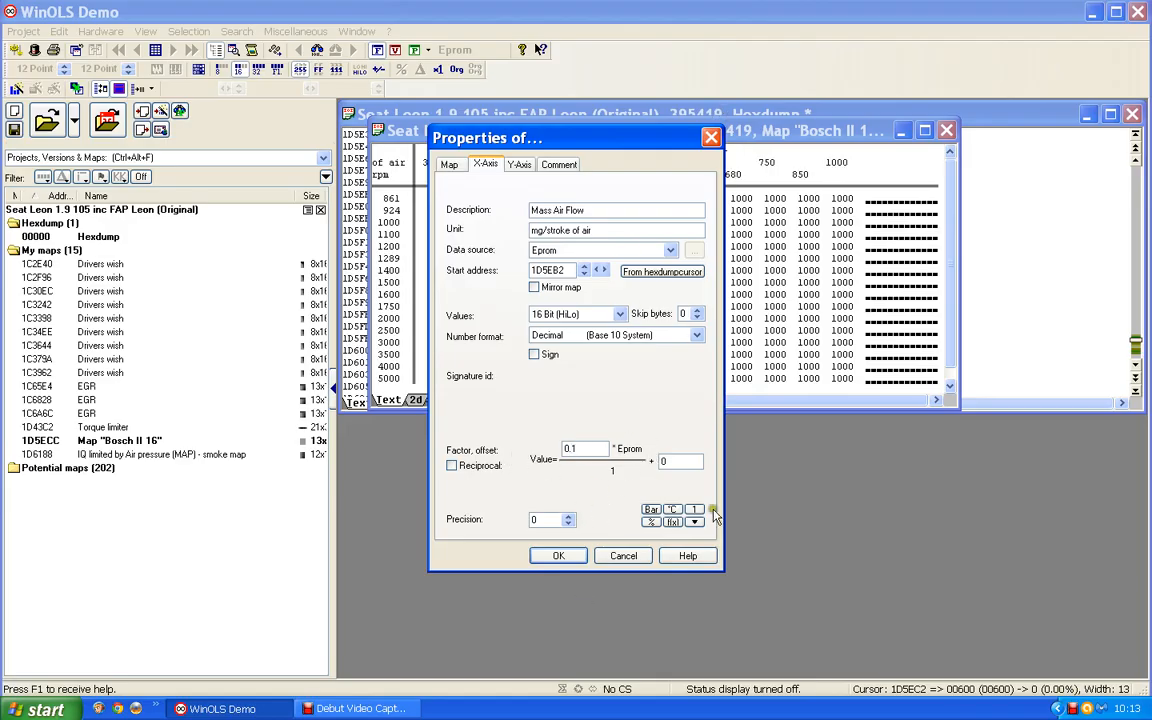
pyautogui.click(550, 555)
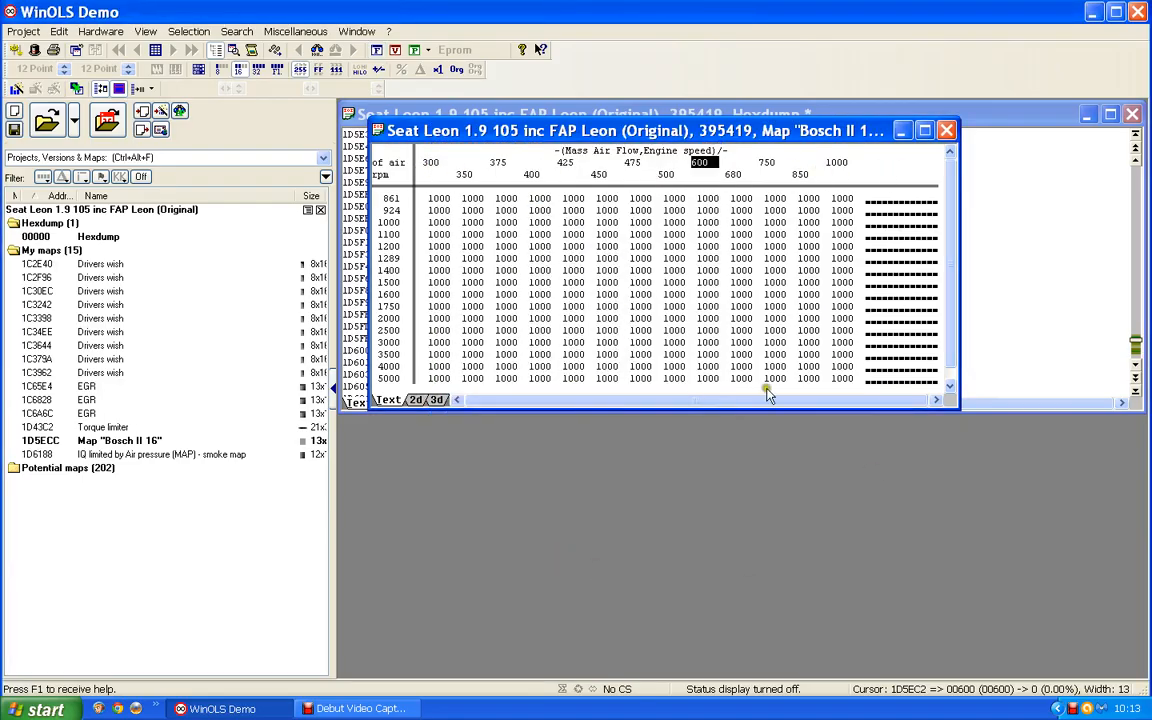
# Step: Name the 13x16 map "IQ limited by Air flow (MAF) - smoke map - not used" and set its description to IQ
pyautogui.click(563, 292)
pyautogui.hotkey('ctrl', 'Return')
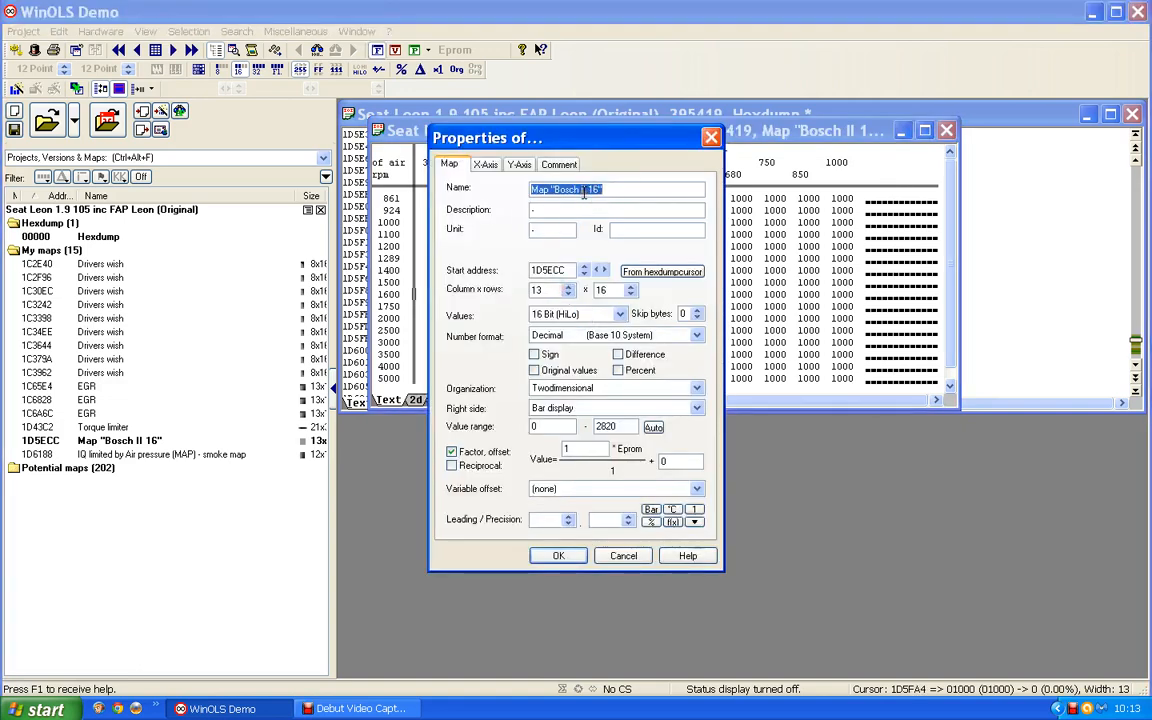
pyautogui.write('I')
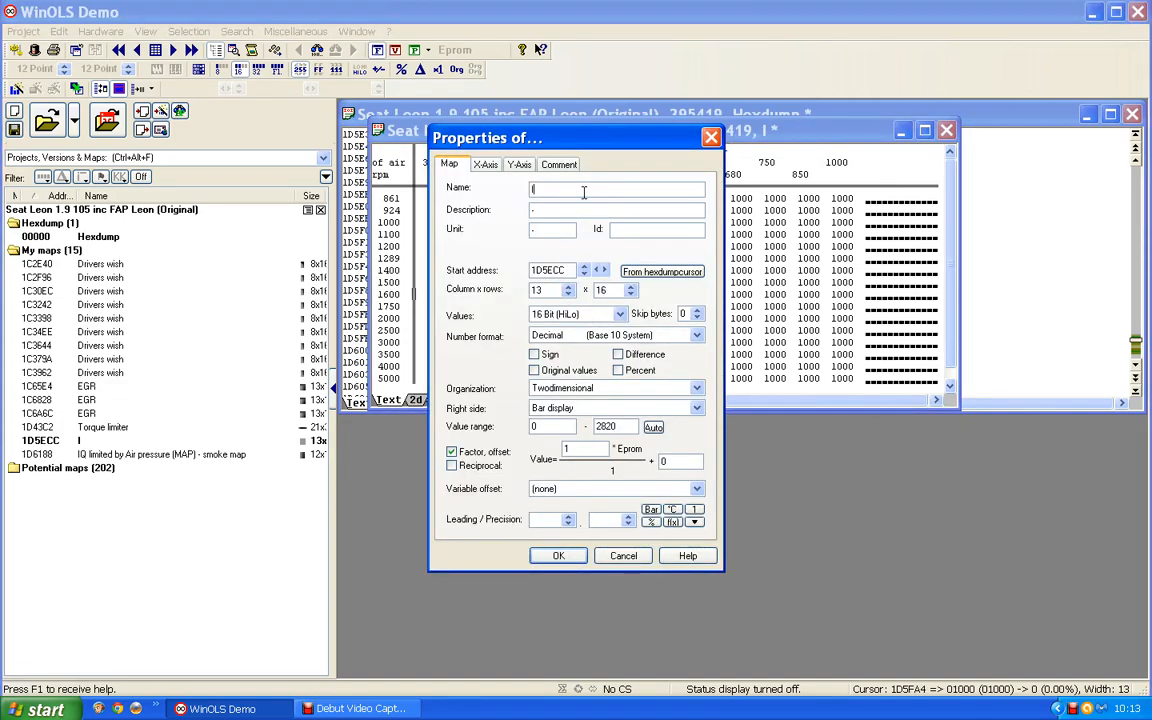
pyautogui.write('Q limited by')
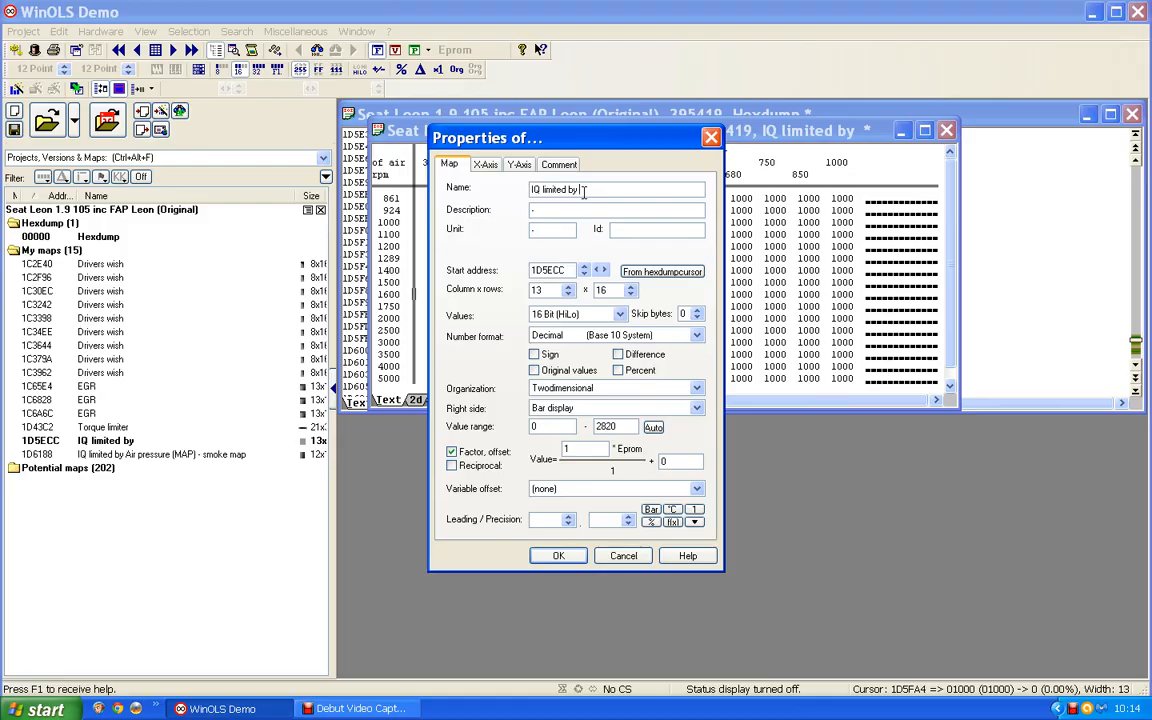
pyautogui.write(' Air flow (MAF')
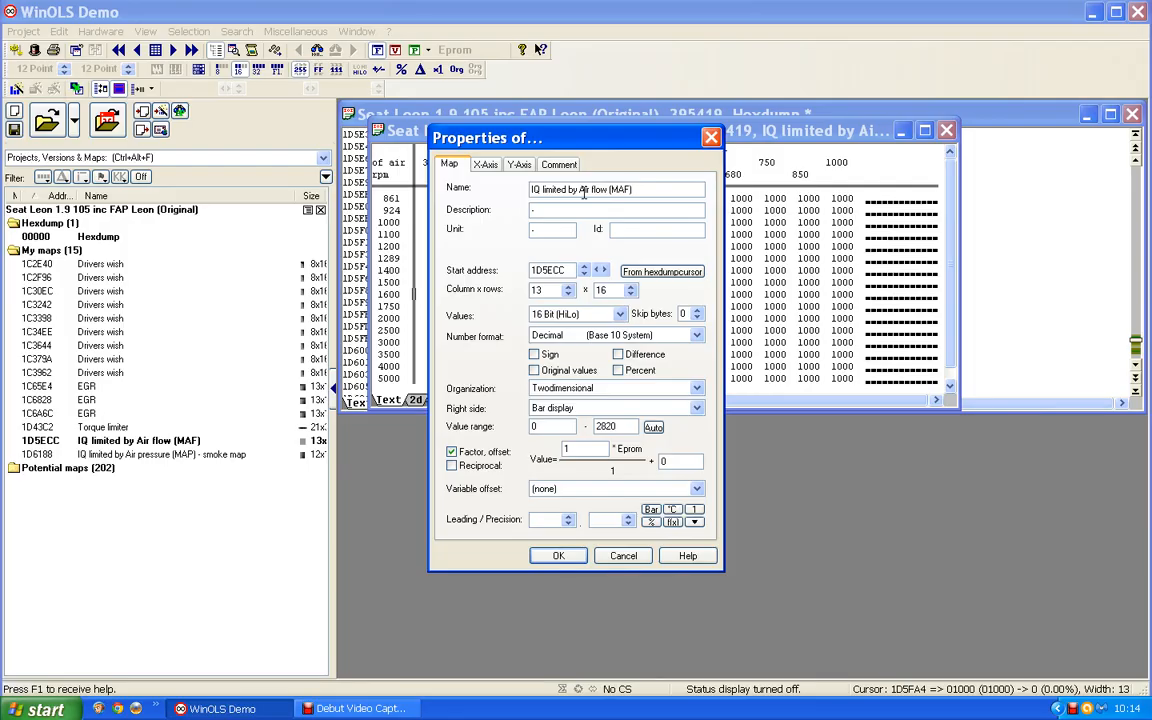
pyautogui.write('smoke')
pyautogui.write('map - not used')
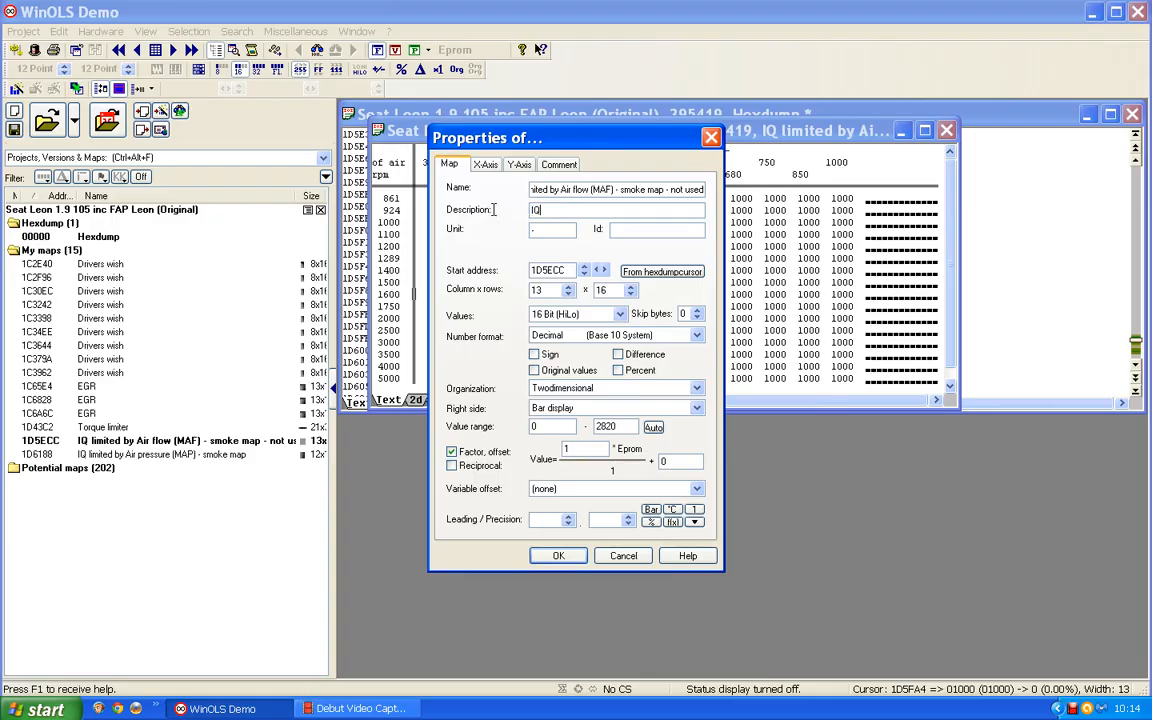
# Step: Set the map's unit to mg/stroke, its factor to 0.01 and its precision to 1 decimal, and apply the properties
pyautogui.moveTo(545, 231); pyautogui.dragTo(485, 232)
pyautogui.write('mg/stroke')
pyautogui.moveTo(581, 449); pyautogui.dragTo(514, 450)
pyautogui.write('0.0')
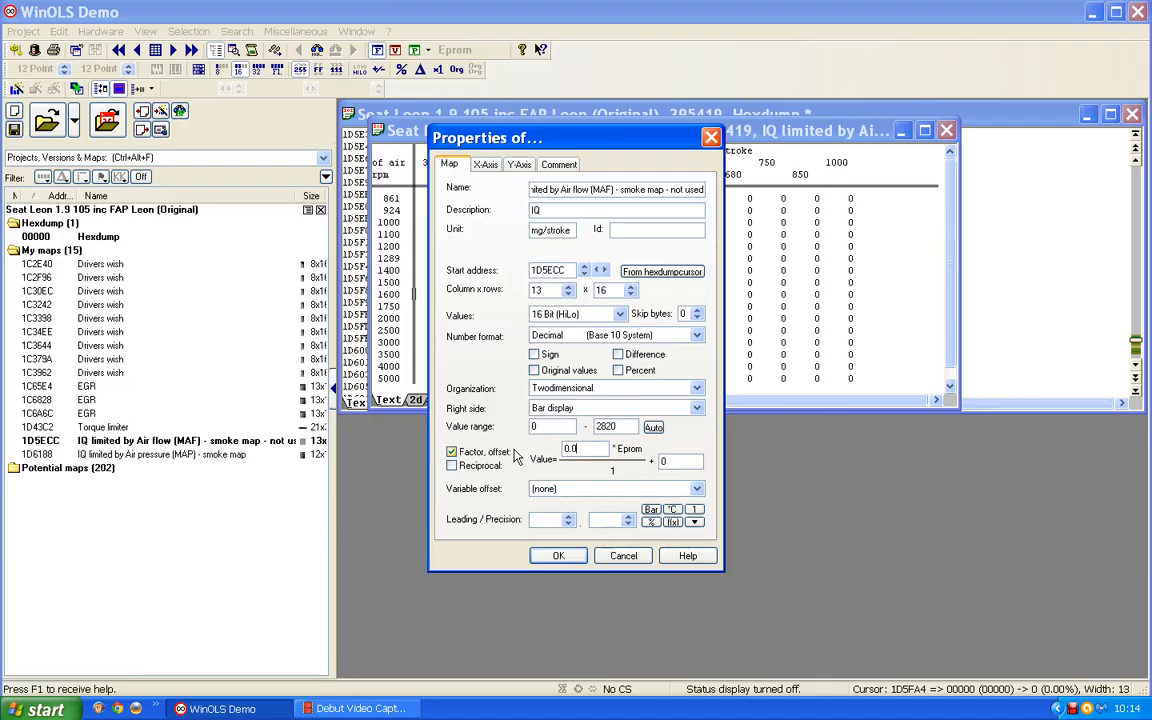
pyautogui.write('1')
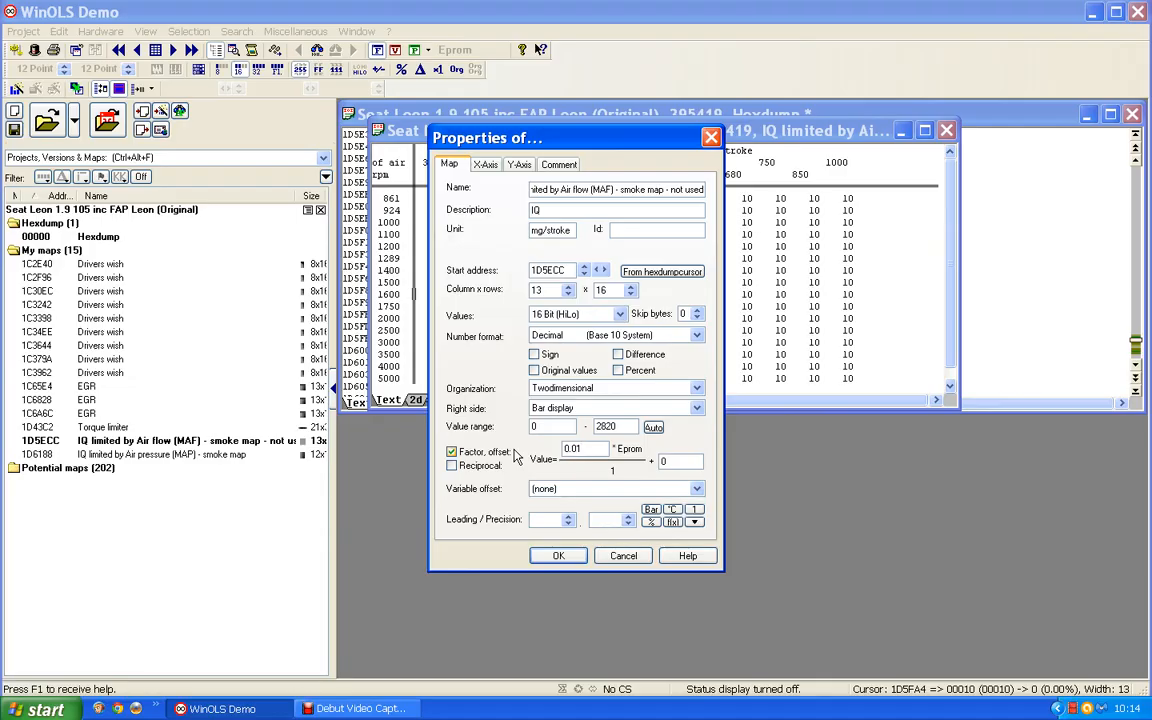
pyautogui.click(629, 516)
pyautogui.click(630, 517)
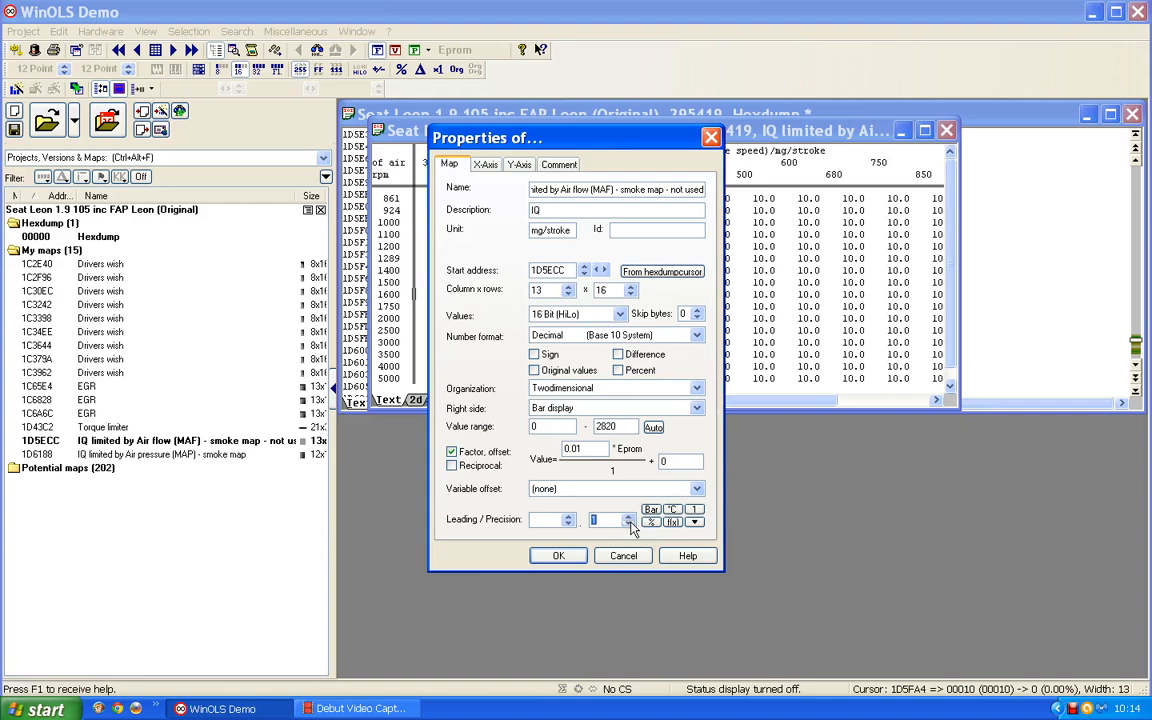
pyautogui.click(560, 555)
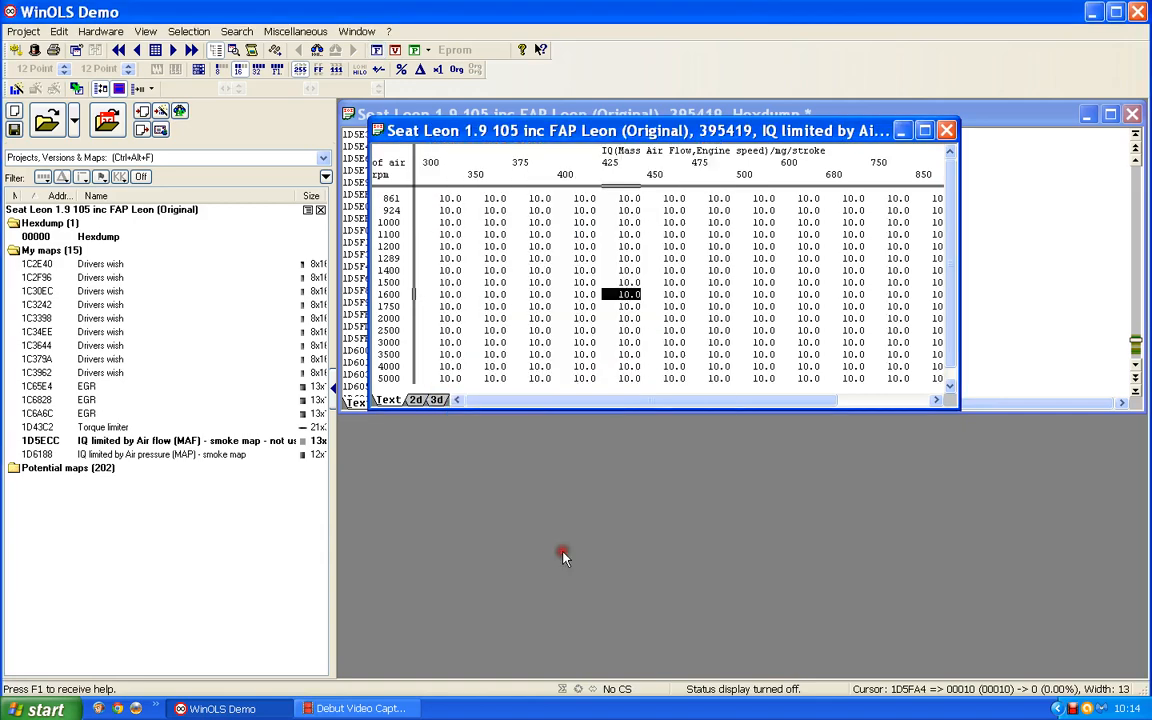
# Step: Review the values and axes of the MAF smoke map, then close its window
pyautogui.moveTo(564, 400); pyautogui.dragTo(487, 404)
pyautogui.moveTo(752, 405); pyautogui.dragTo(650, 398)
pyautogui.click(593, 295)
pyautogui.click(604, 261)
pyautogui.click(636, 244)
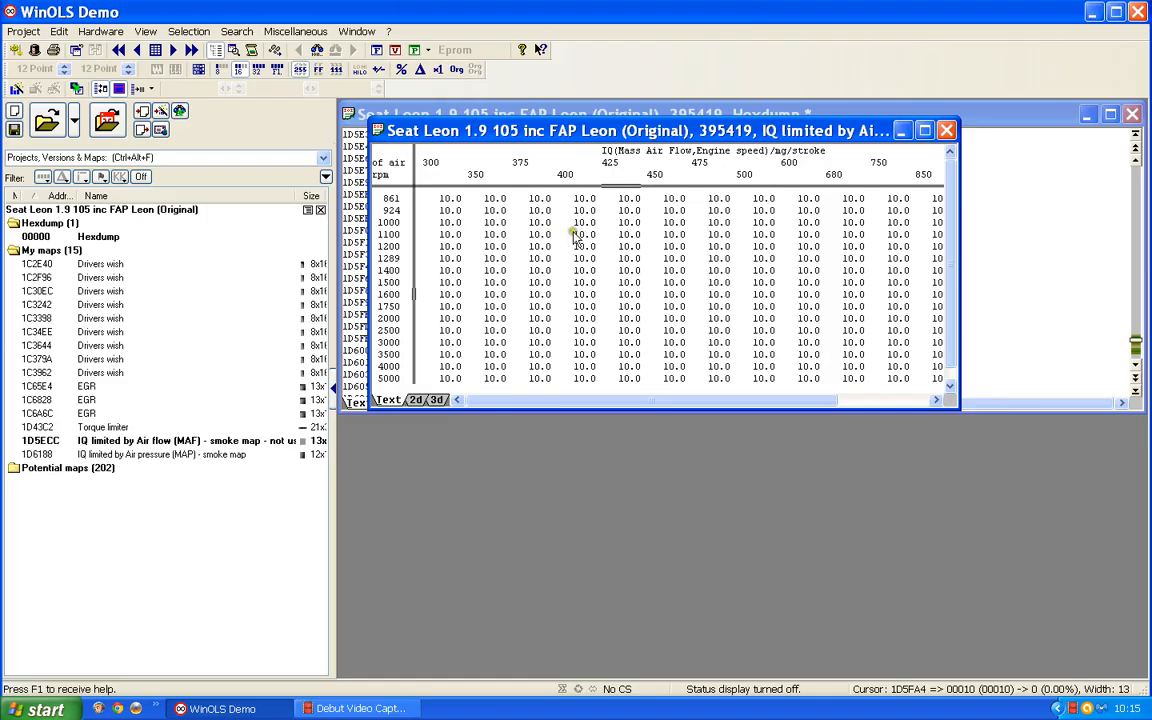
pyautogui.click(947, 131)
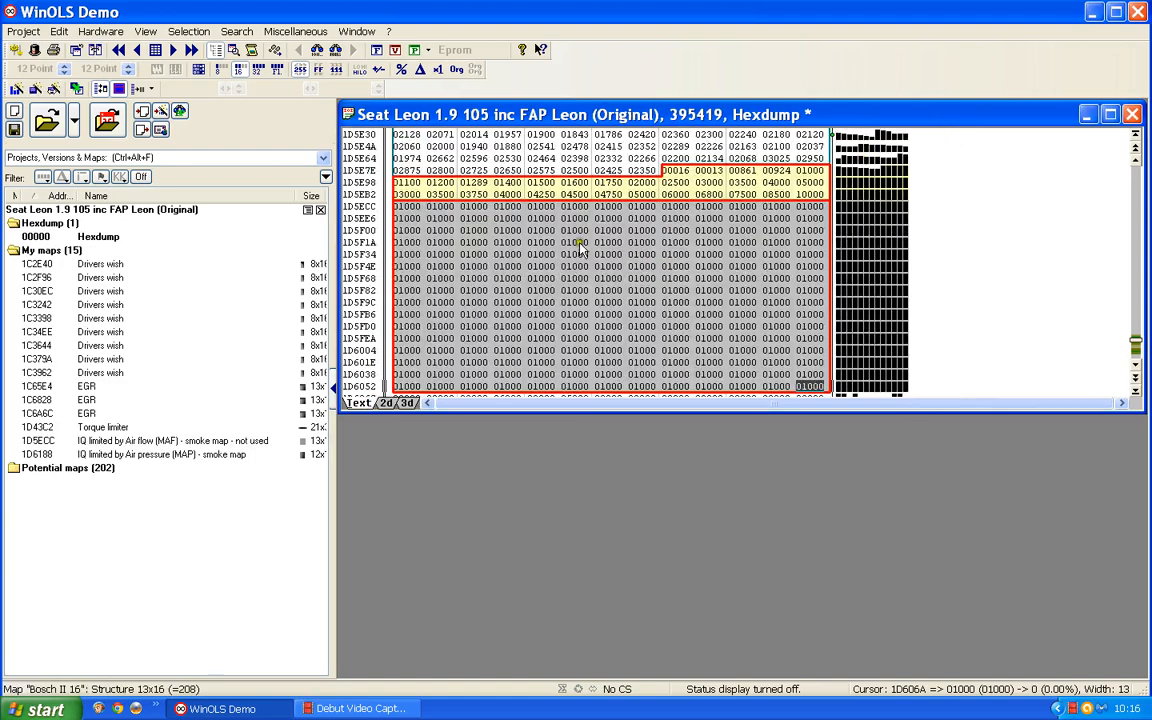
# Step: Examine the hexdump from the MAF smoke map past the MAP smoke map to the 13x16 blocks that follow, and return to the MAP smoke map
pyautogui.click(577, 246)
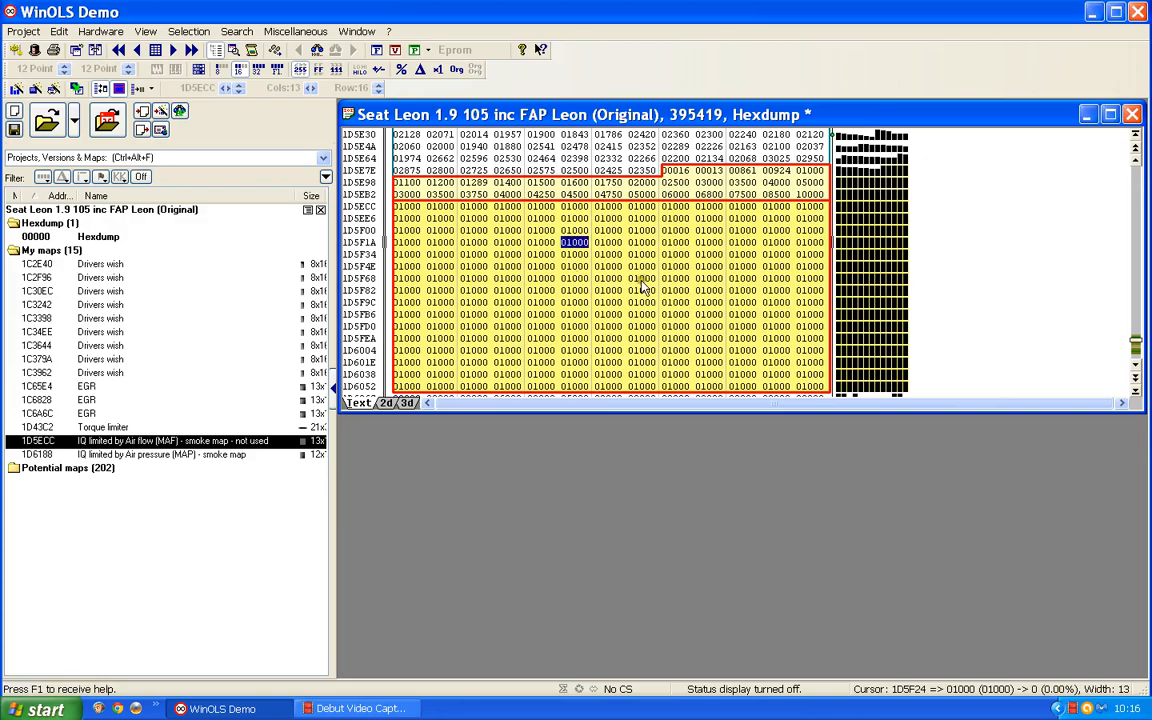
pyautogui.scroll(-6, 625, 265)
pyautogui.scroll(-4, 641, 283)
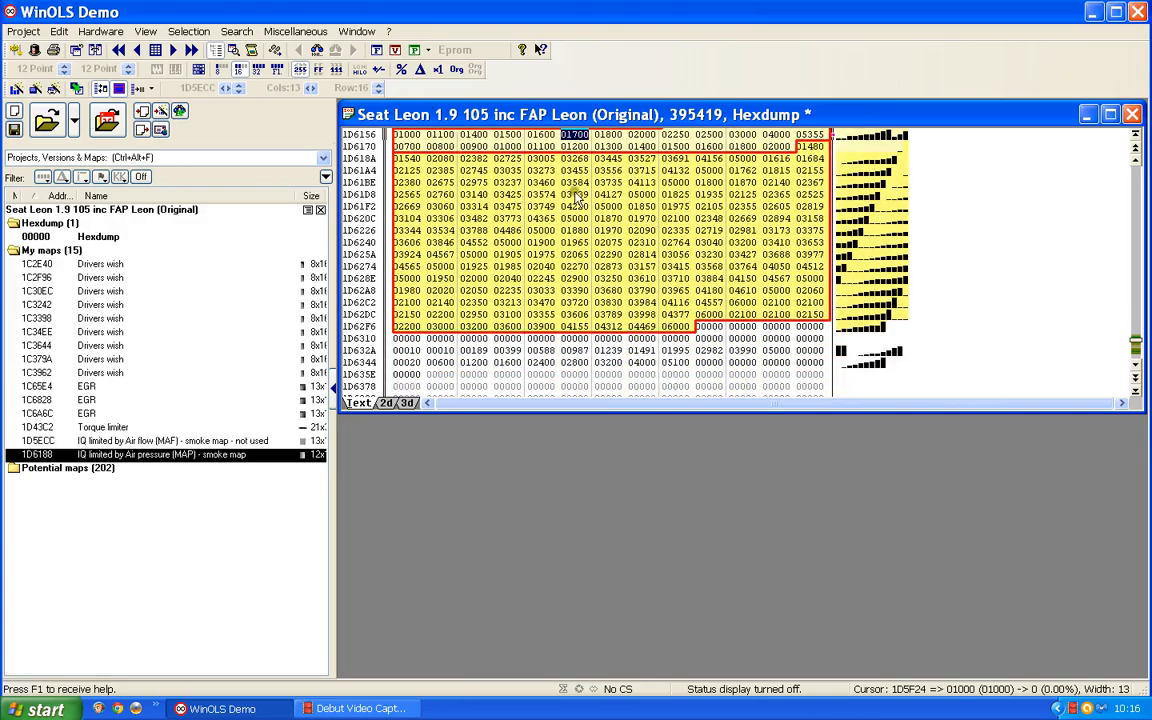
pyautogui.scroll(-12, 660, 225)
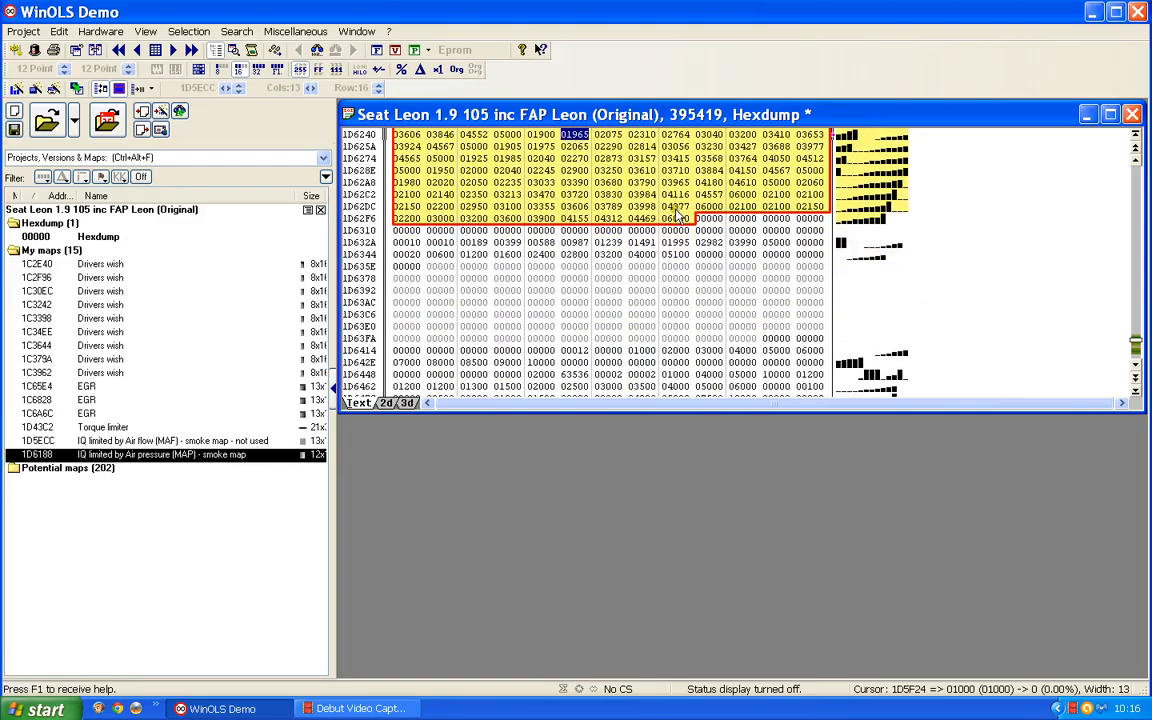
pyautogui.scroll(-2, 677, 215)
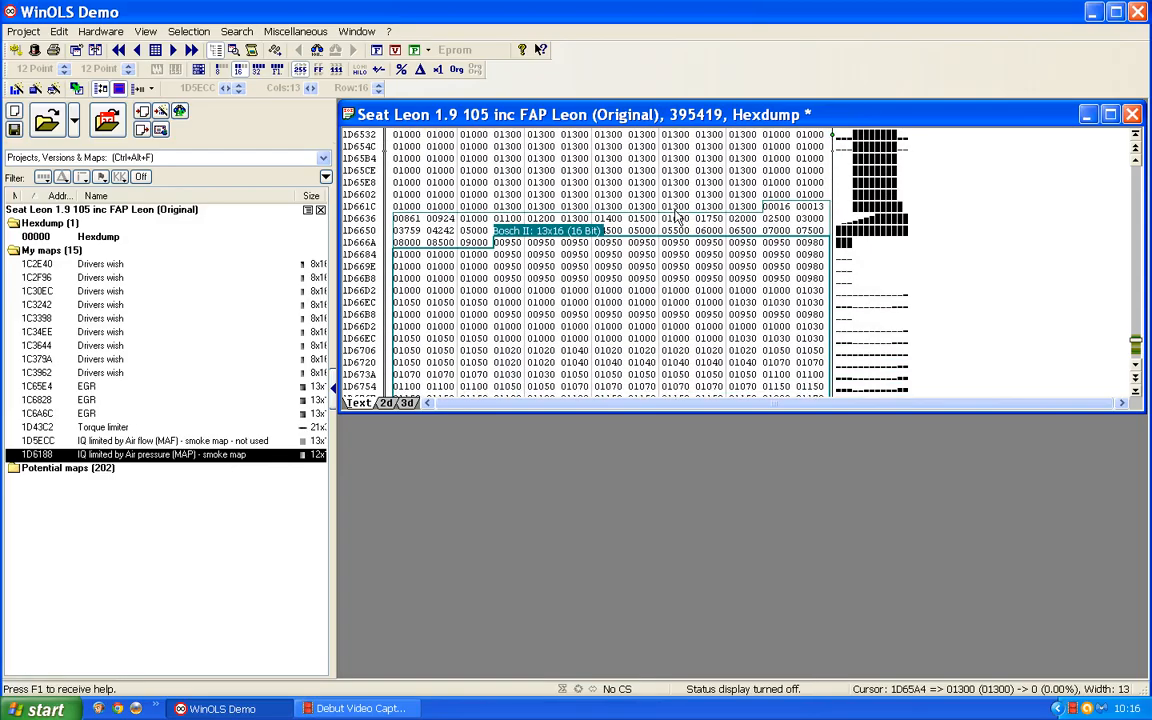
pyautogui.scroll(7, 677, 215)
pyautogui.scroll(4, 674, 213)
pyautogui.scroll(-5, 674, 213)
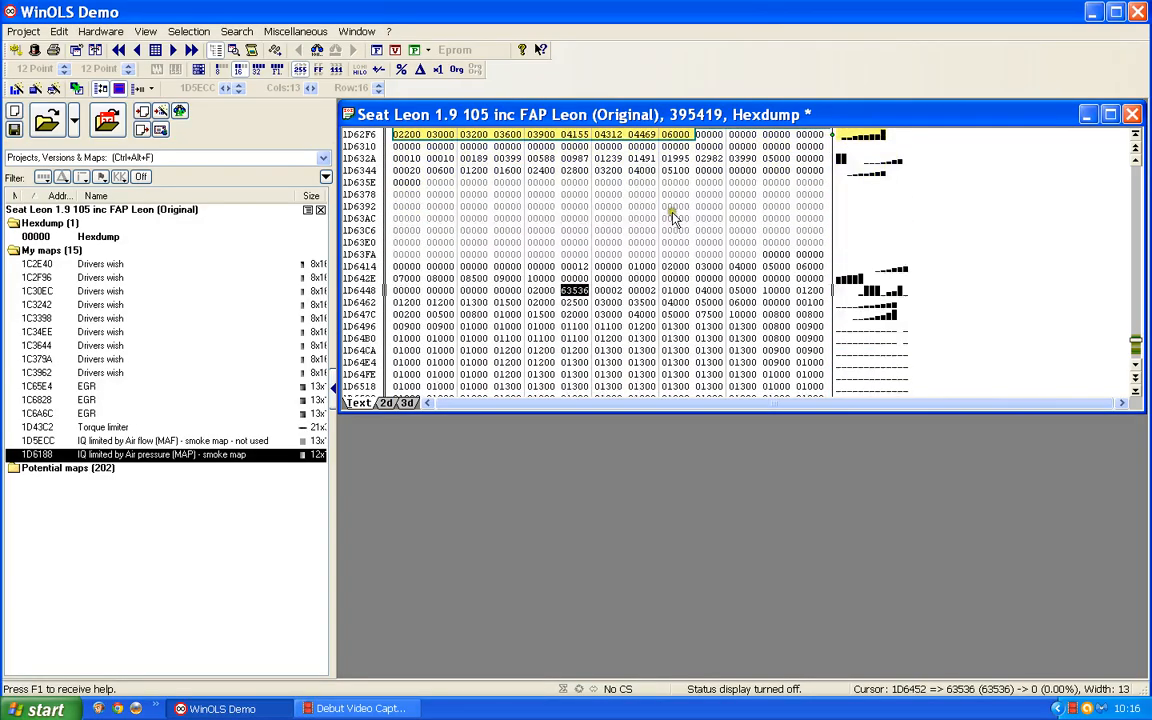
pyautogui.scroll(4, 643, 273)
pyautogui.scroll(-16, 650, 290)
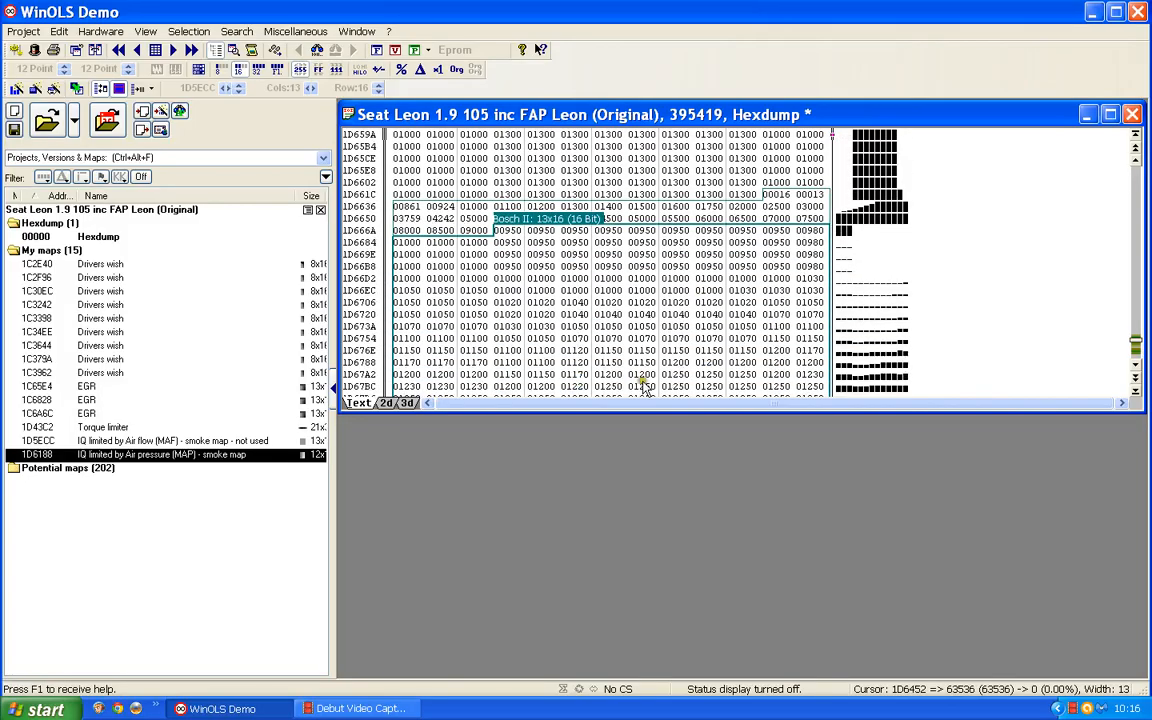
pyautogui.scroll(-2, 657, 308)
pyautogui.scroll(4, 657, 305)
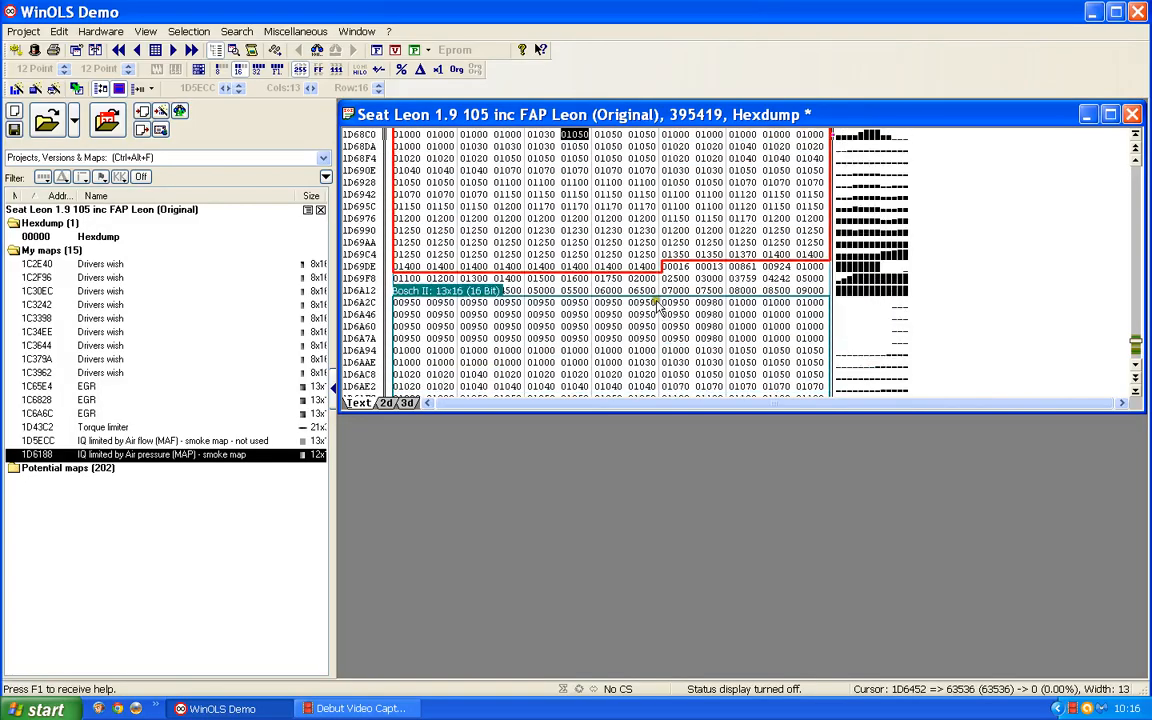
pyautogui.scroll(-12, 657, 302)
pyautogui.scroll(15, 655, 300)
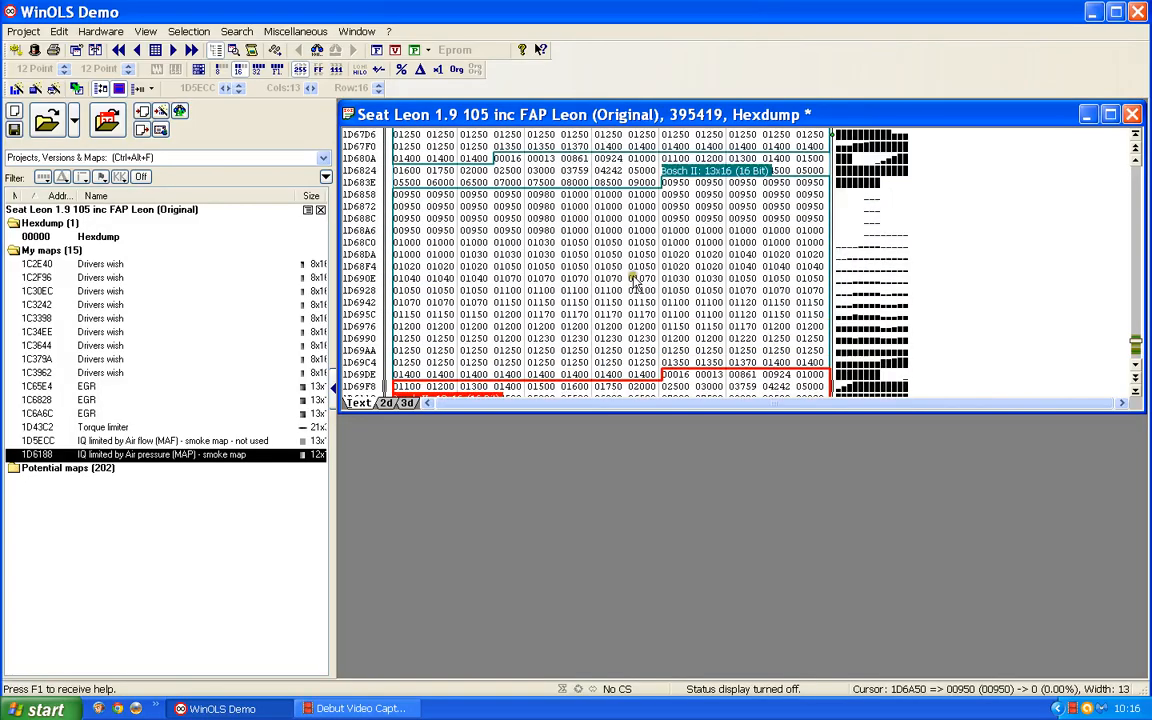
pyautogui.scroll(12, 615, 243)
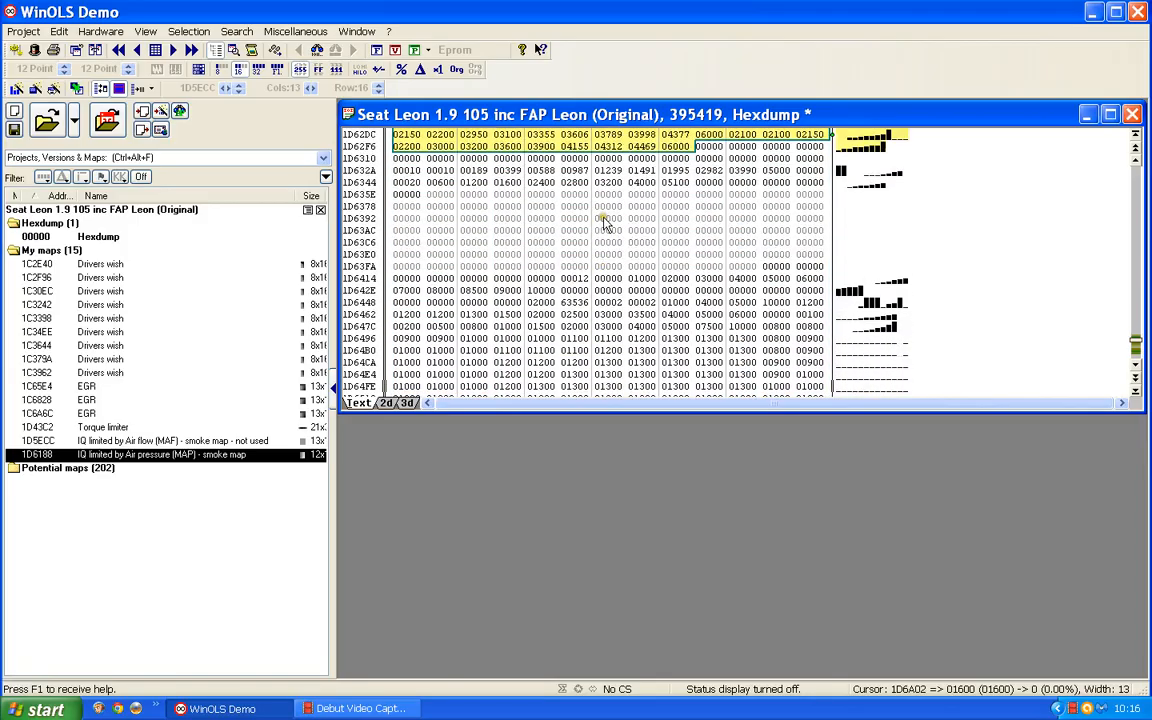
pyautogui.scroll(4, 600, 220)
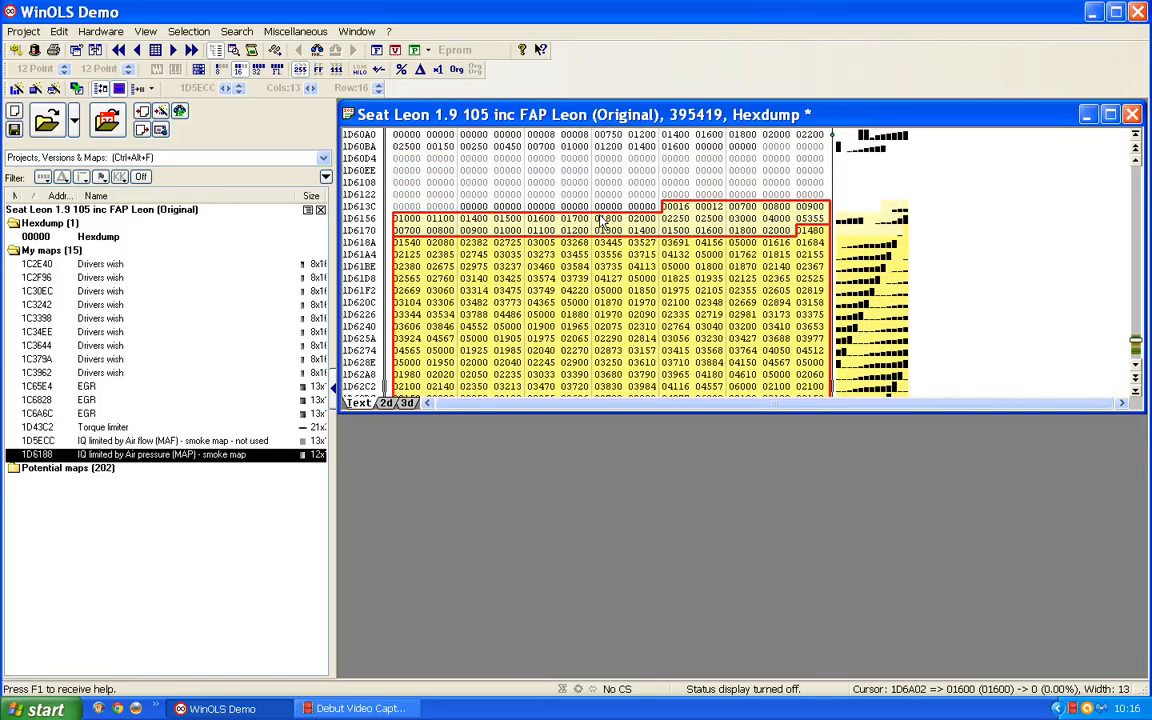